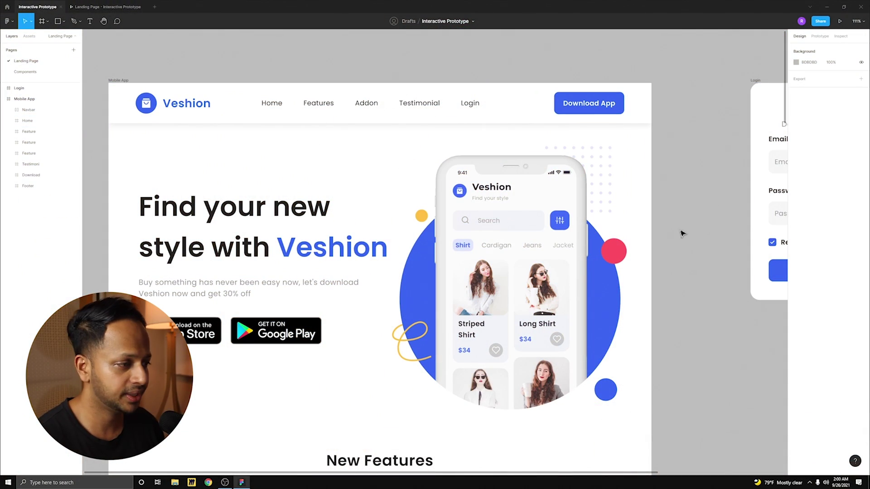
pyautogui.scroll(-6, 686, 232)
pyautogui.scroll(3, 694, 232)
pyautogui.scroll(3, 694, 232)
pyautogui.scroll(-9, 694, 232)
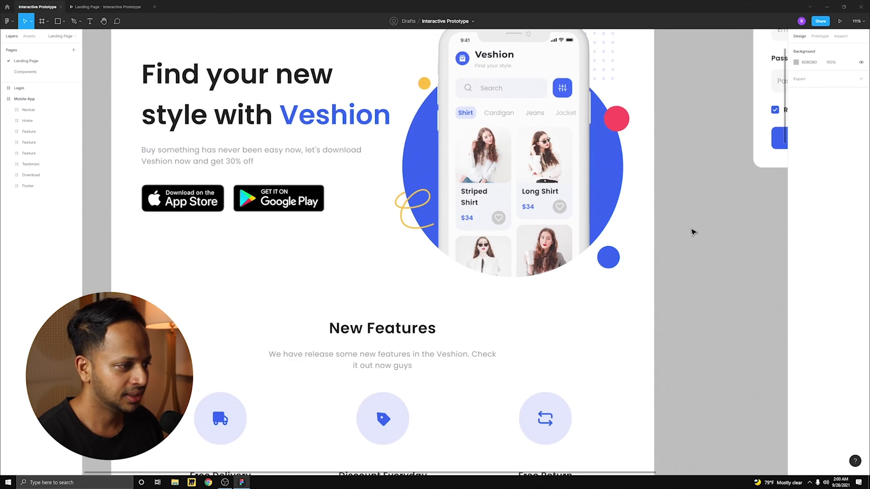
pyautogui.scroll(-12, 691, 229)
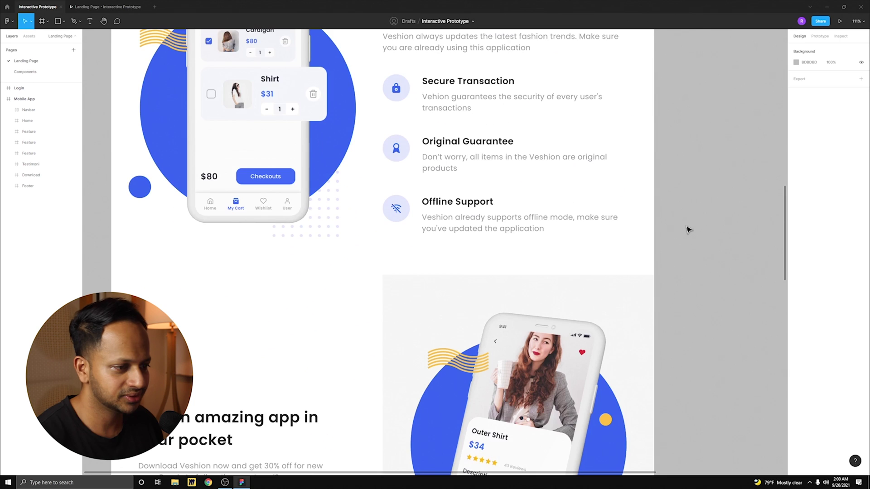
pyautogui.scroll(-12, 687, 231)
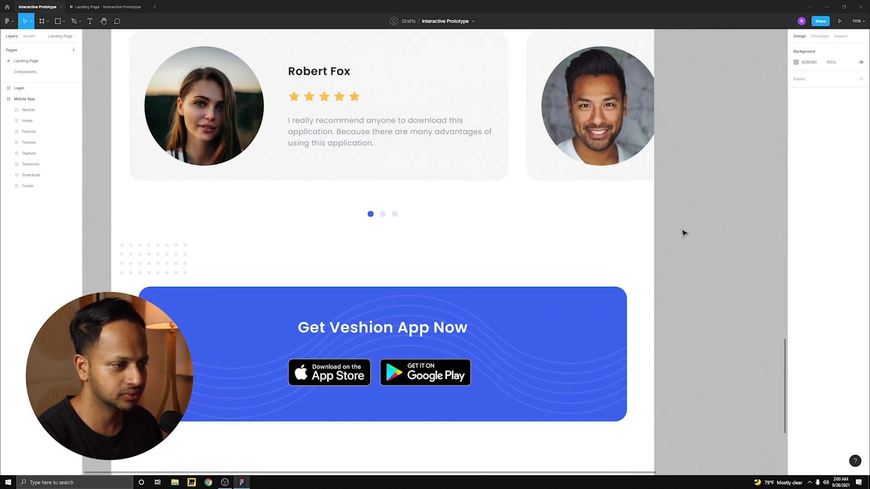
pyautogui.scroll(13, 682, 232)
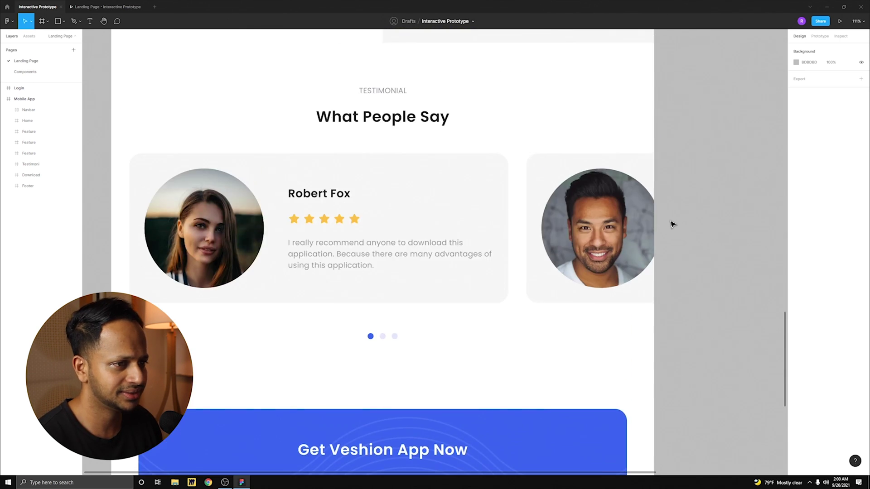
pyautogui.scroll(14, 674, 228)
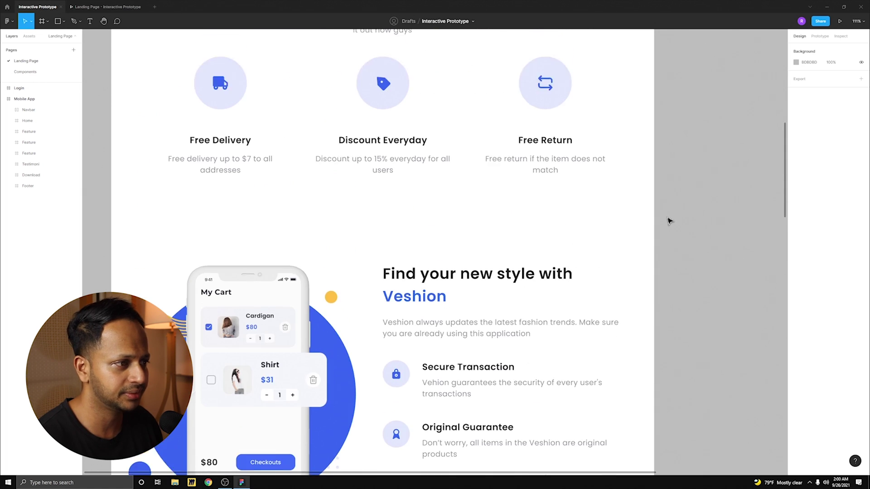
pyautogui.scroll(3, 662, 227)
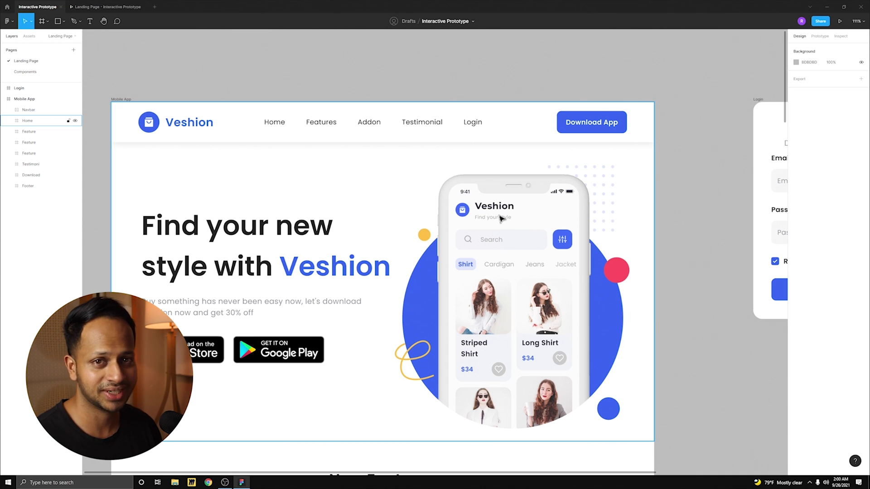
# - Clear the selection and show the Prototype settings panel
pyautogui.click(128, 88)
pyautogui.click(519, 108)
pyautogui.click(530, 99)
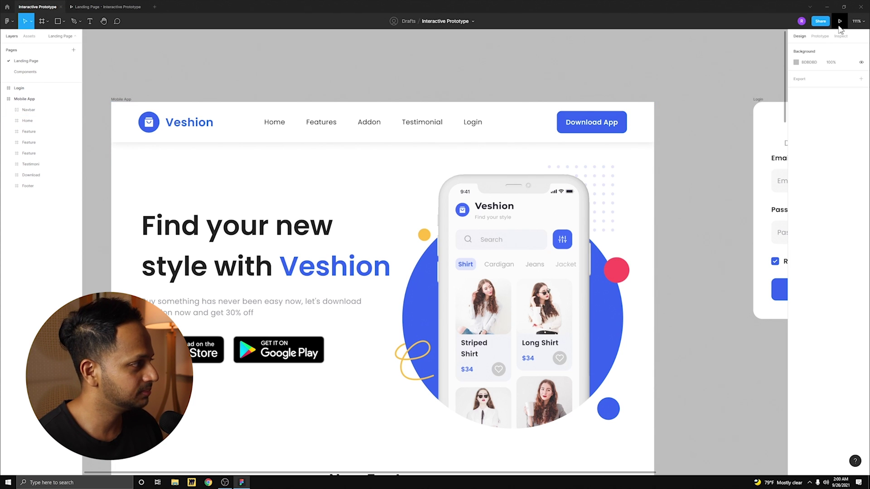
pyautogui.click(820, 37)
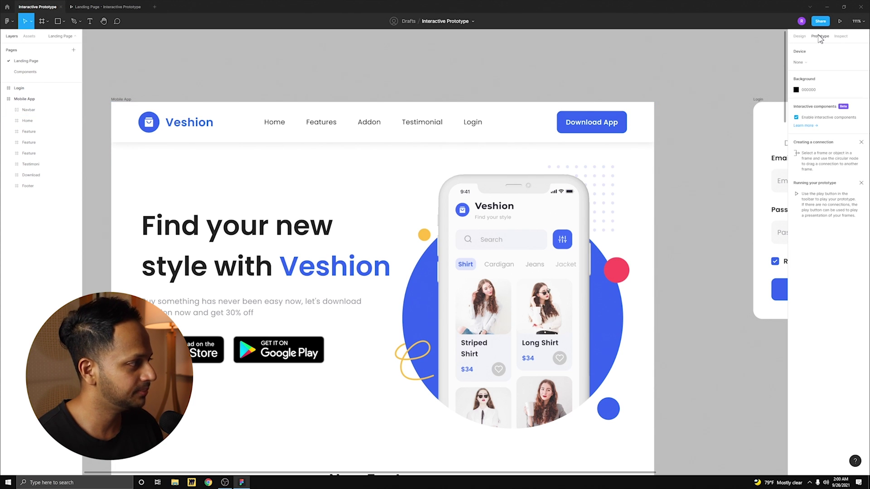
# - Present the landing page prototype and scroll up and down through it
pyautogui.click(840, 22)
pyautogui.scroll(-10, 450, 175)
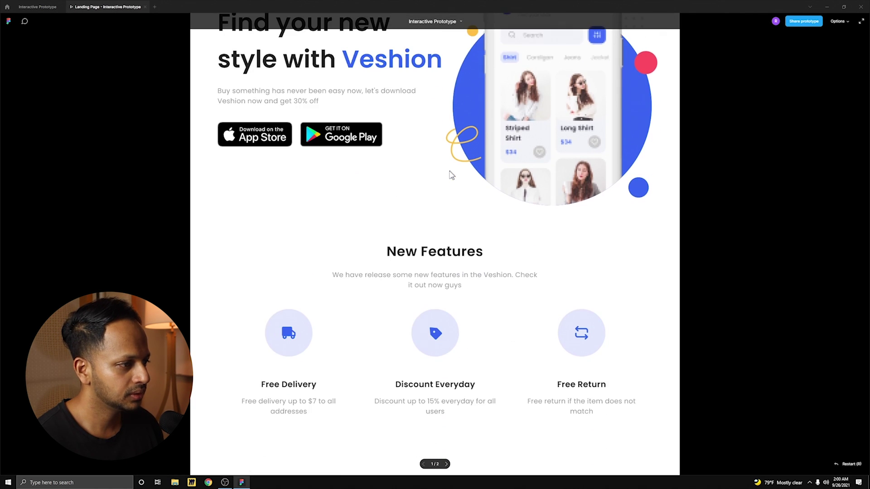
pyautogui.scroll(-8, 451, 175)
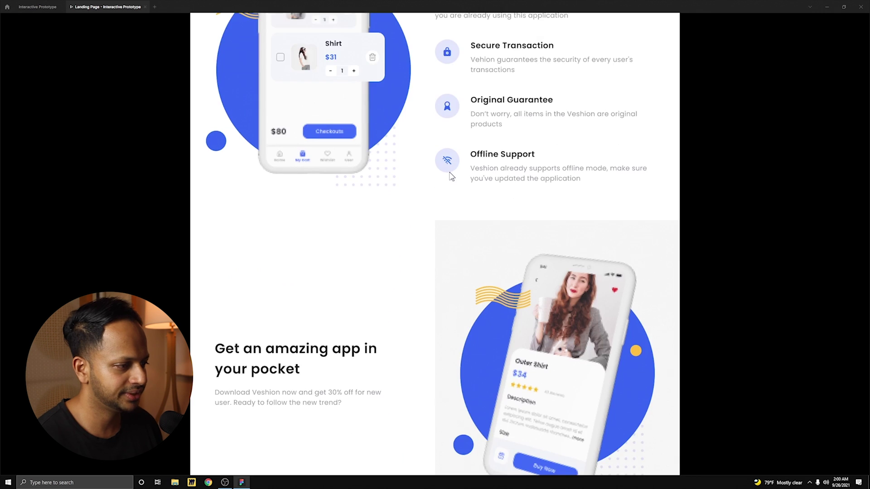
pyautogui.scroll(15, 459, 183)
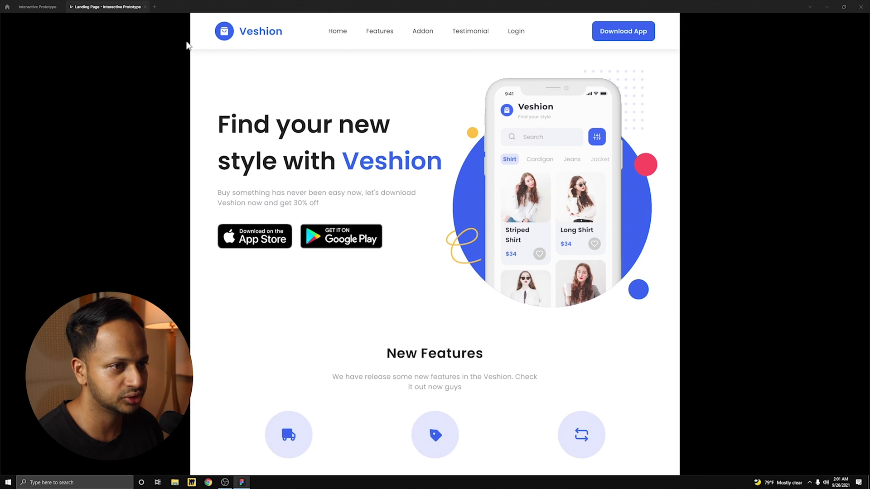
pyautogui.scroll(-3, 398, 145)
pyautogui.scroll(3, 398, 154)
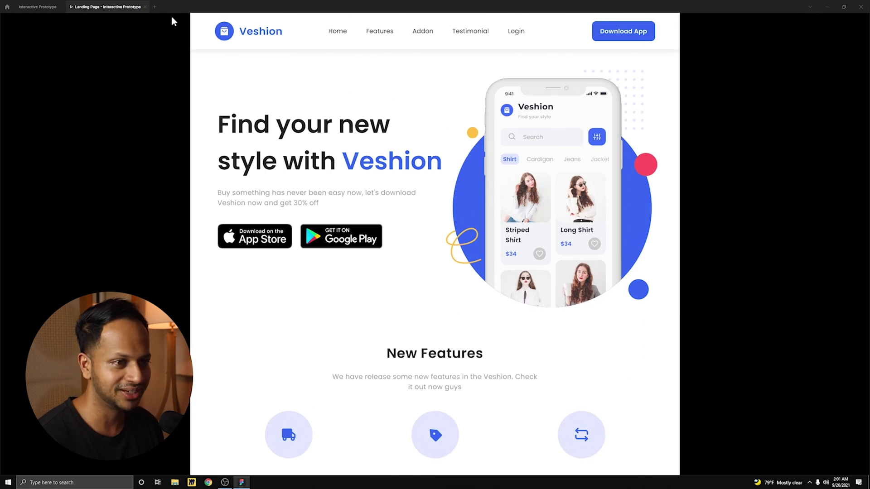
# - Tick 'Fix position when scrolling' on the Navbar frame and relaunch the prototype preview
pyautogui.click(145, 7)
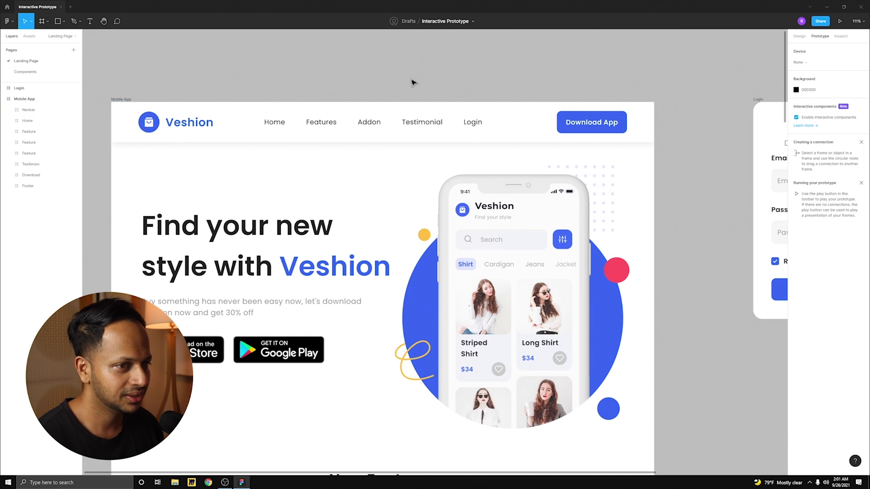
pyautogui.click(264, 121)
pyautogui.hscroll(-3, 345, 120)
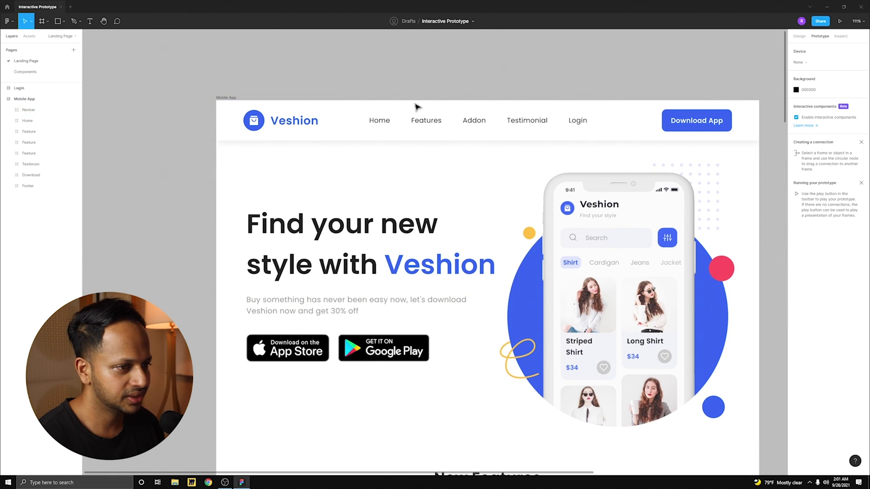
pyautogui.click(251, 121)
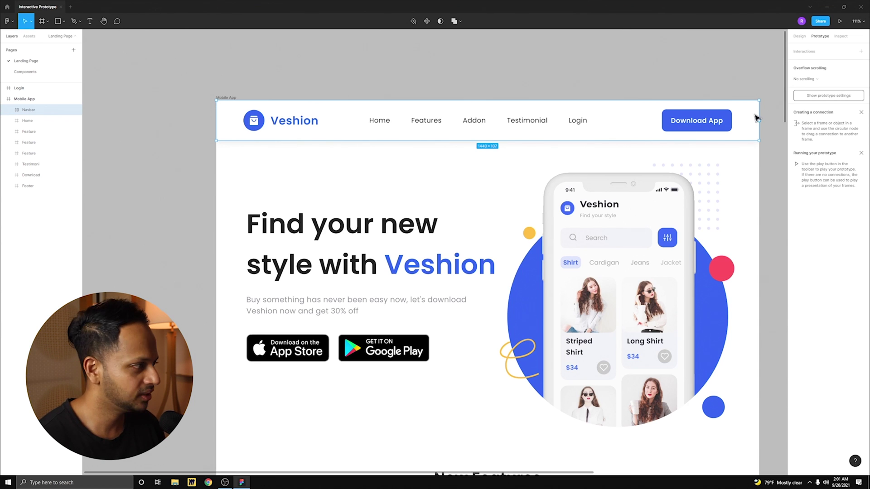
pyautogui.click(799, 37)
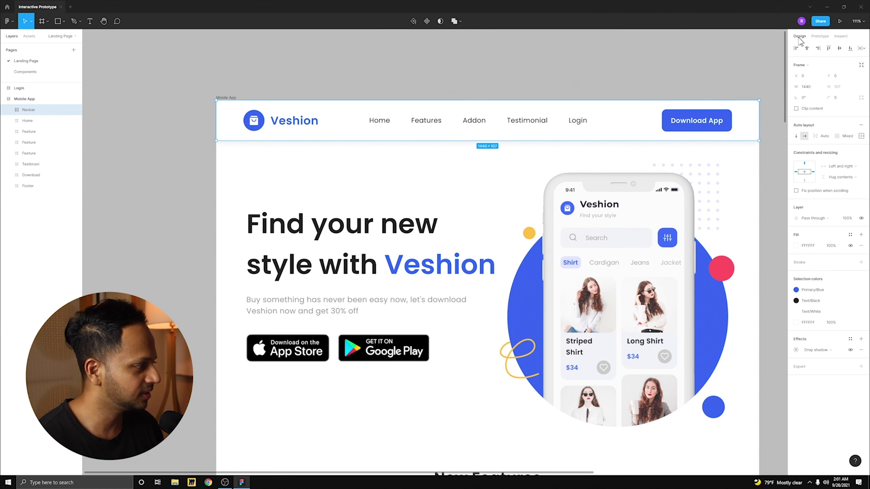
pyautogui.click(796, 191)
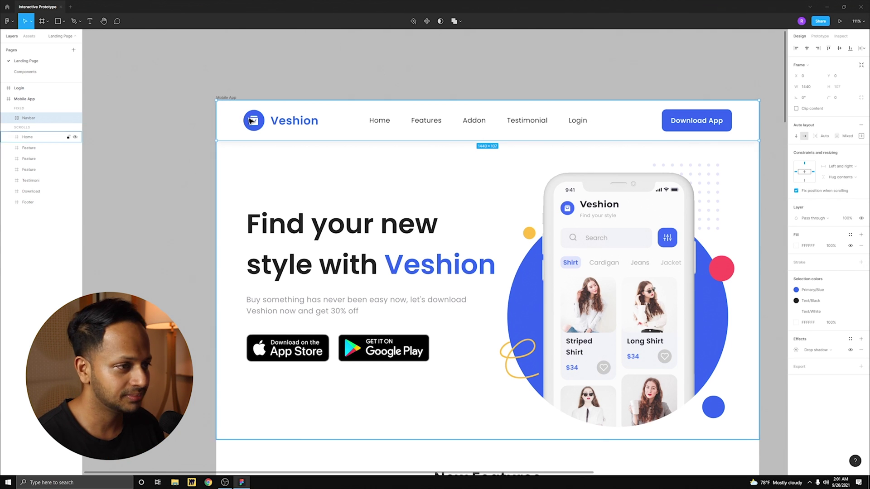
pyautogui.click(839, 21)
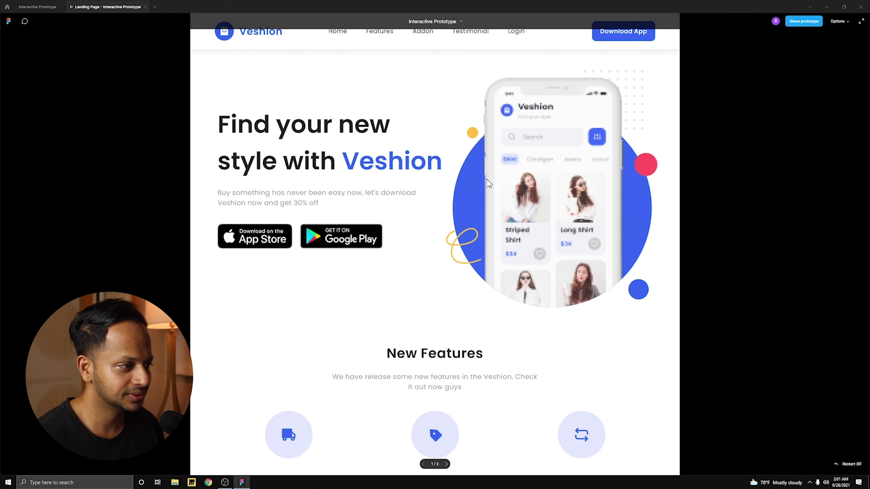
# - Scroll the prototype down and up to check the Navbar stays pinned, then close the preview
pyautogui.scroll(-8, 416, 188)
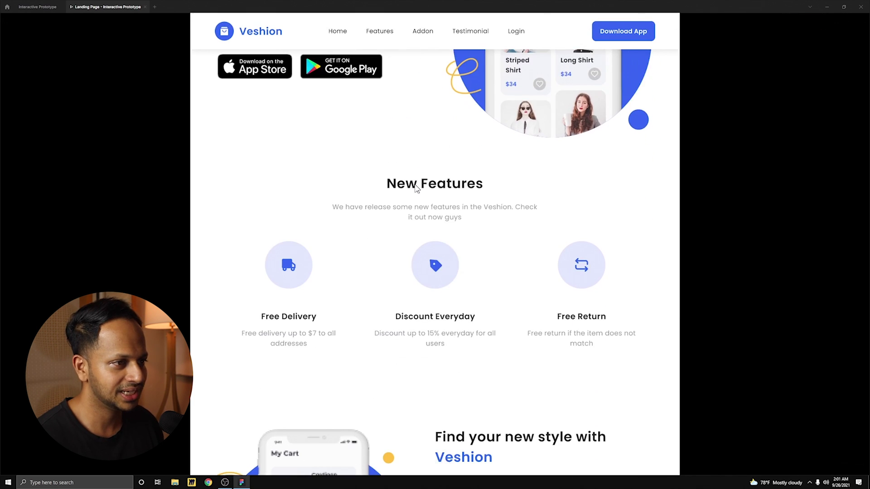
pyautogui.scroll(-2, 415, 188)
pyautogui.scroll(2, 416, 188)
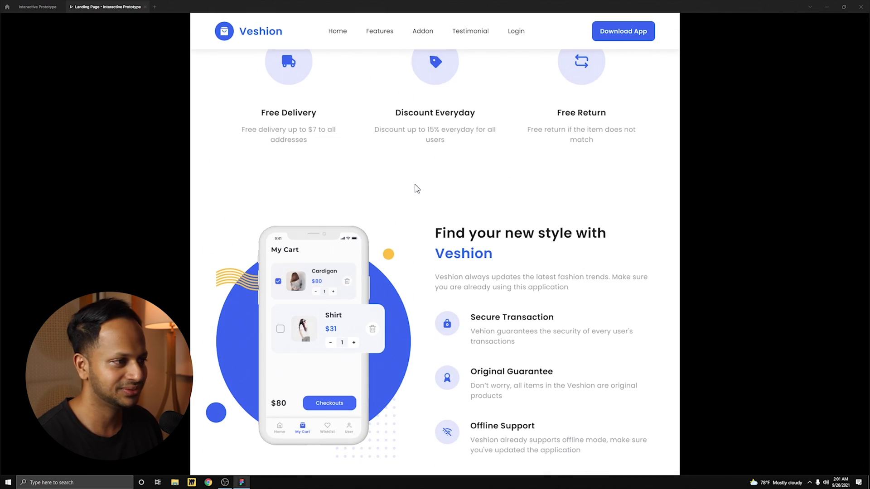
pyautogui.scroll(9, 416, 188)
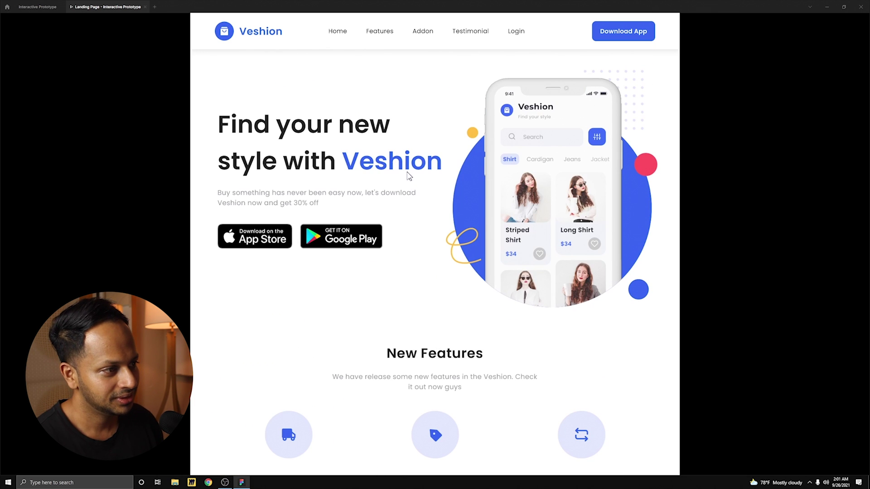
pyautogui.scroll(-5, 381, 258)
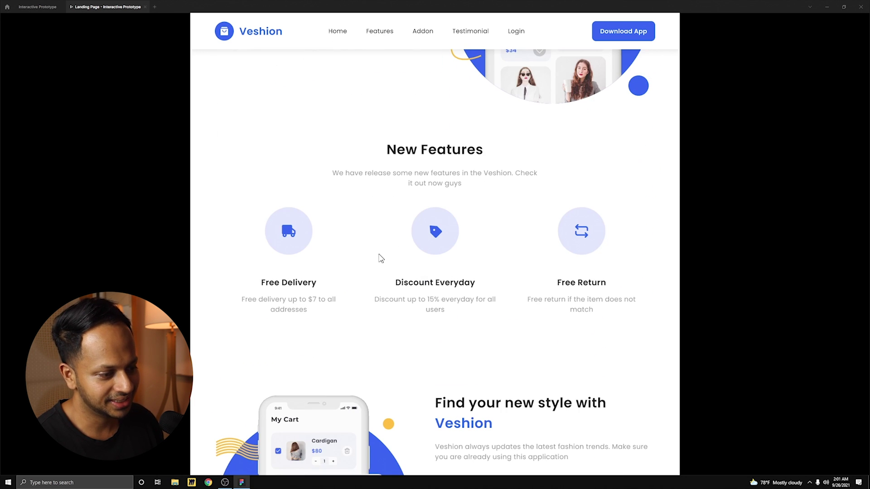
pyautogui.scroll(-6, 427, 261)
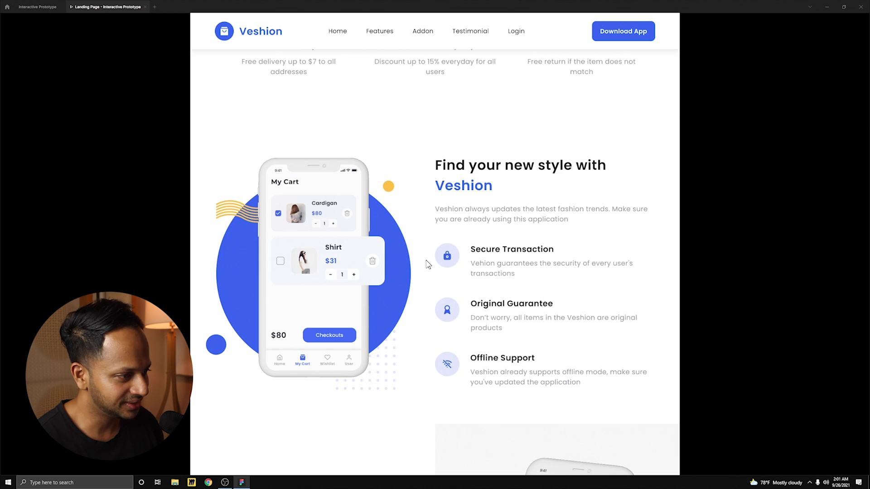
pyautogui.scroll(-4, 461, 225)
pyautogui.scroll(-12, 461, 225)
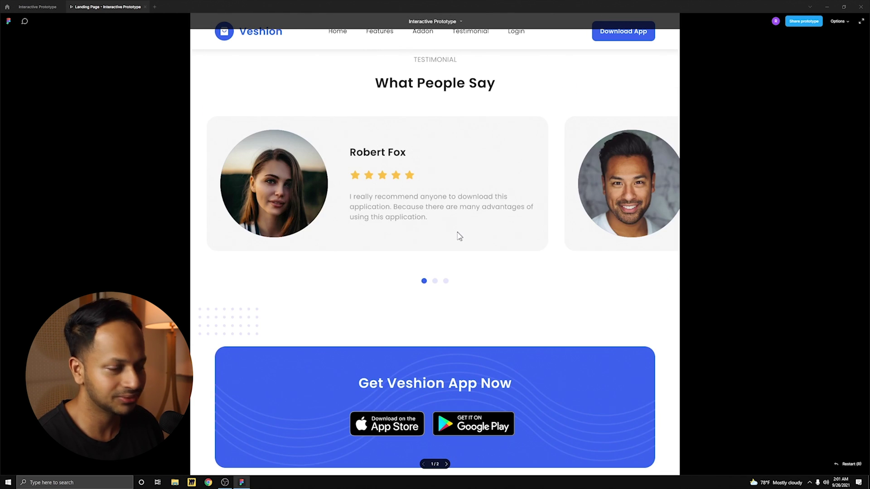
pyautogui.scroll(9, 458, 235)
pyautogui.click(145, 7)
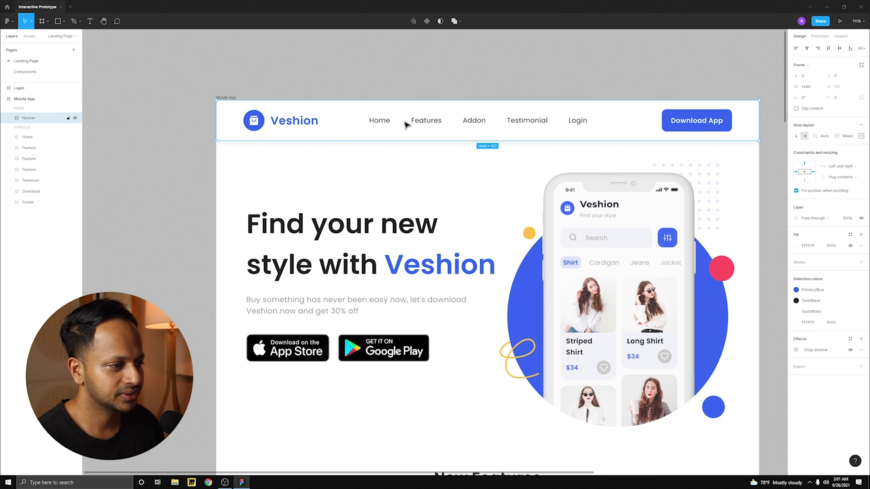
# - Link the navbar's Home item to the landing page's top heading
pyautogui.doubleClick(384, 124)
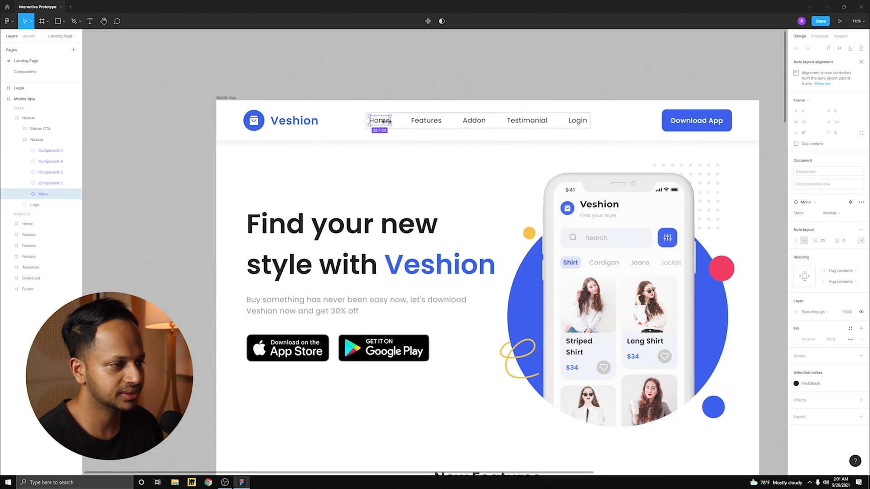
pyautogui.click(813, 37)
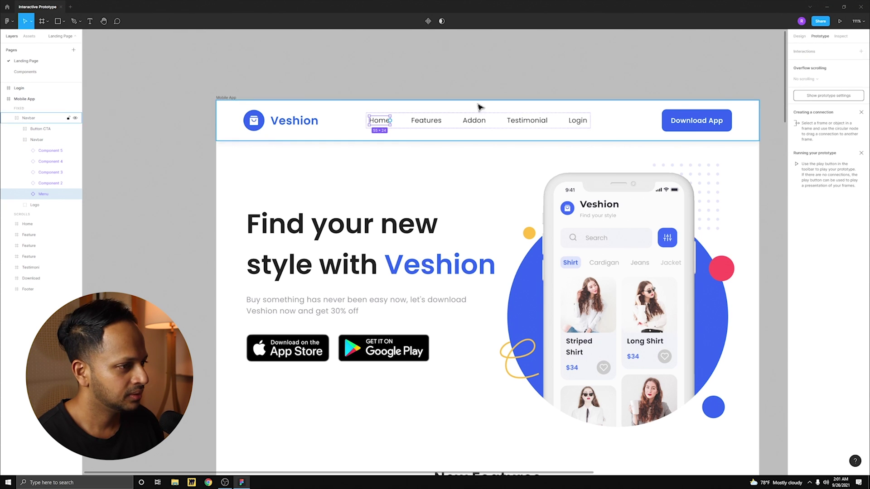
pyautogui.moveTo(392, 122); pyautogui.dragTo(362, 139)
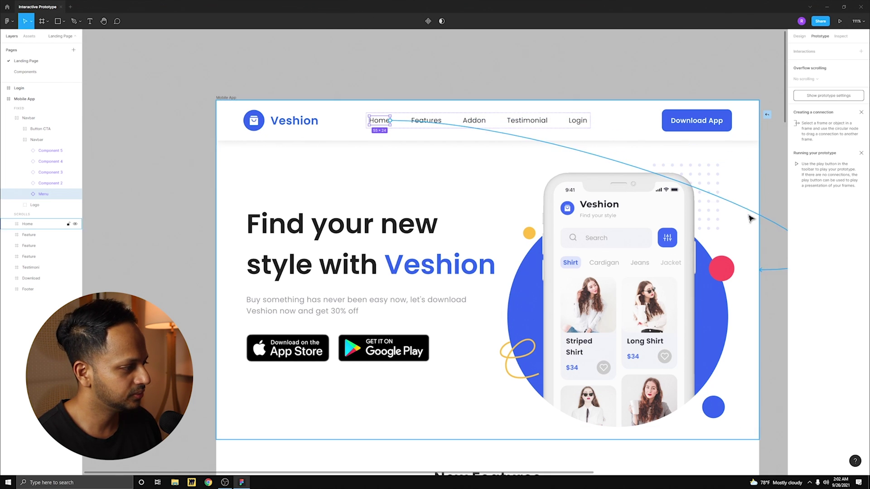
pyautogui.moveTo(743, 220); pyautogui.dragTo(289, 123)
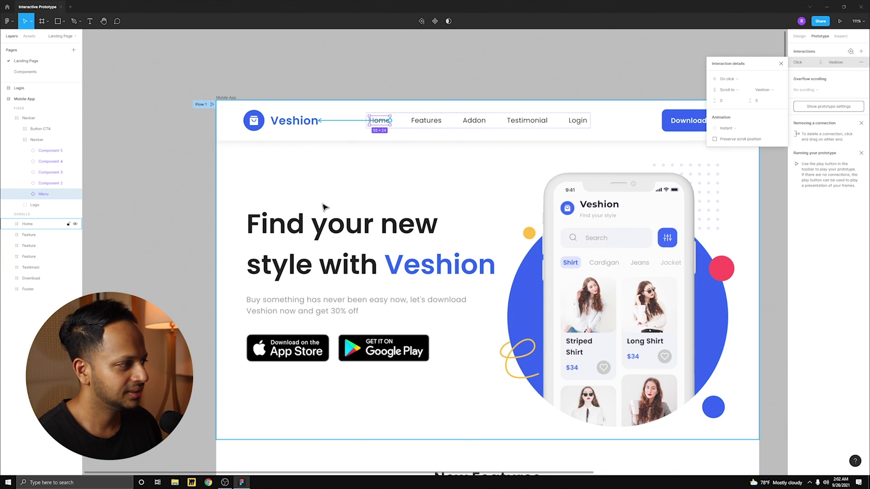
# - Connect the Features item, and link the Addon item to the Feature section
pyautogui.click(436, 122)
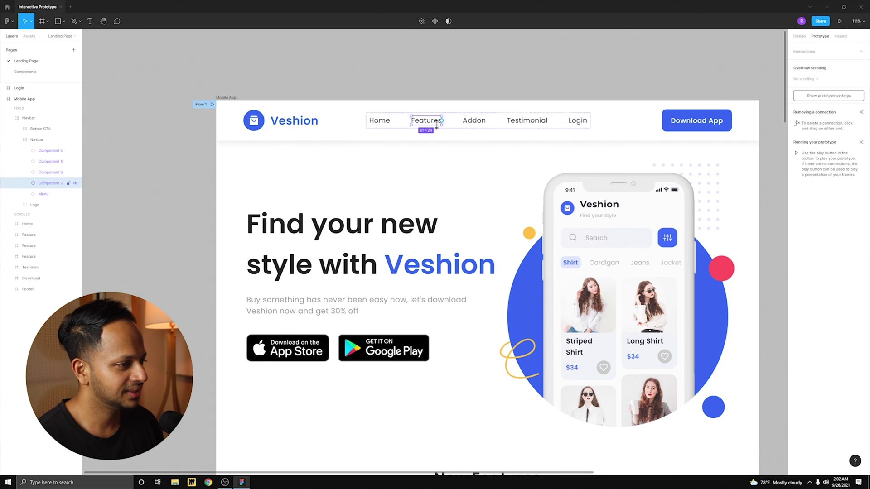
pyautogui.moveTo(444, 124); pyautogui.dragTo(472, 345)
pyautogui.scroll(3, 491, 138)
pyautogui.click(480, 88)
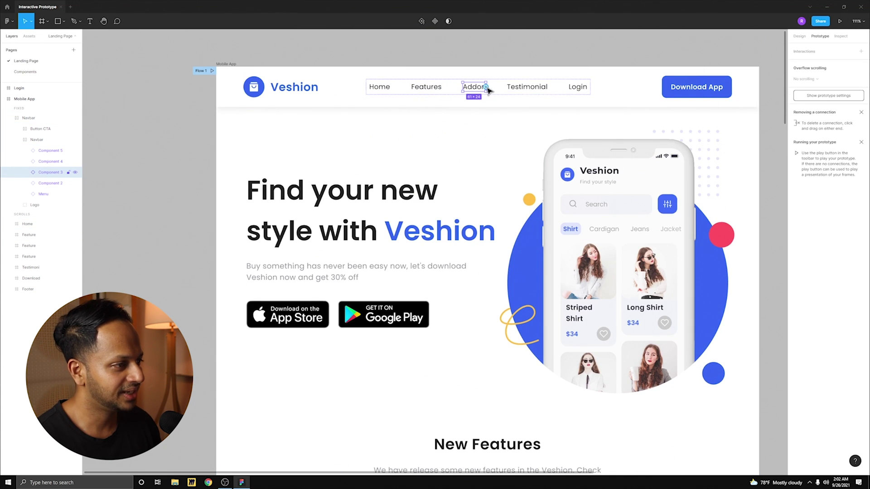
pyautogui.moveTo(487, 87); pyautogui.dragTo(488, 272)
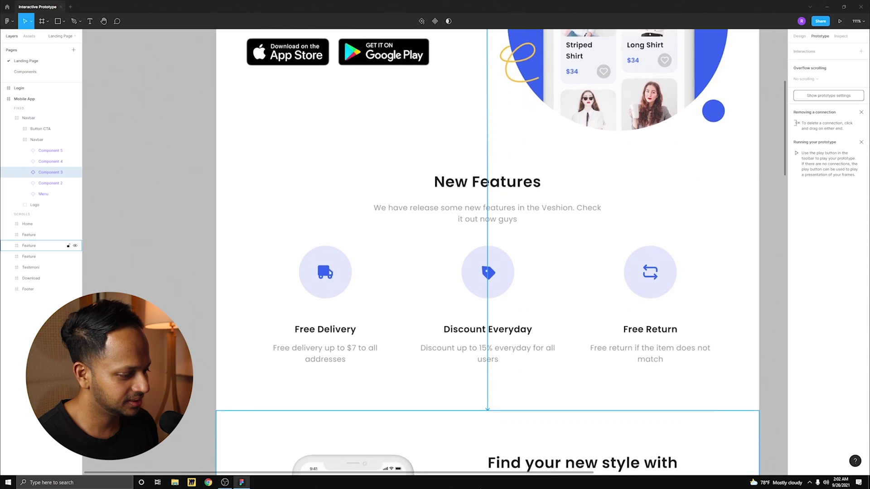
pyautogui.scroll(-3, 488, 318)
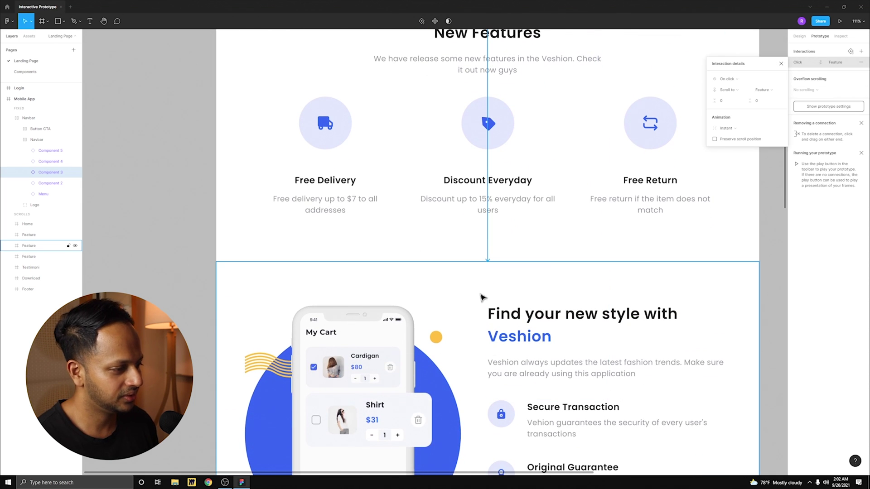
pyautogui.scroll(12, 481, 297)
# - Link the Testimonial item to the Testimonial section with a Scroll to action
pyautogui.click(527, 215)
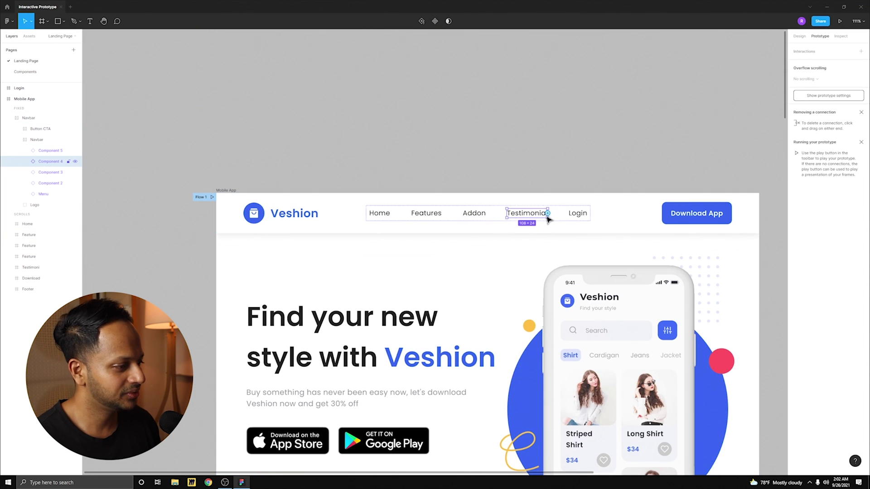
pyautogui.moveTo(548, 213); pyautogui.dragTo(623, 431)
pyautogui.scroll(-7, 462, 460)
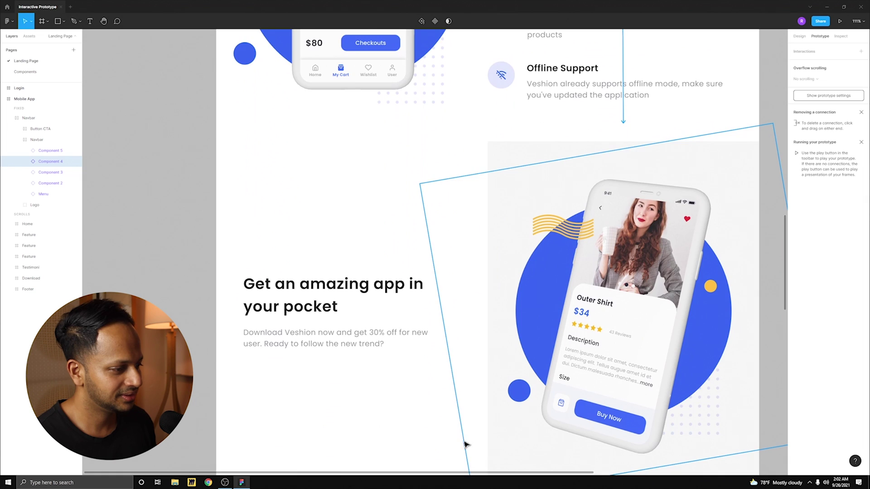
pyautogui.scroll(-4, 463, 459)
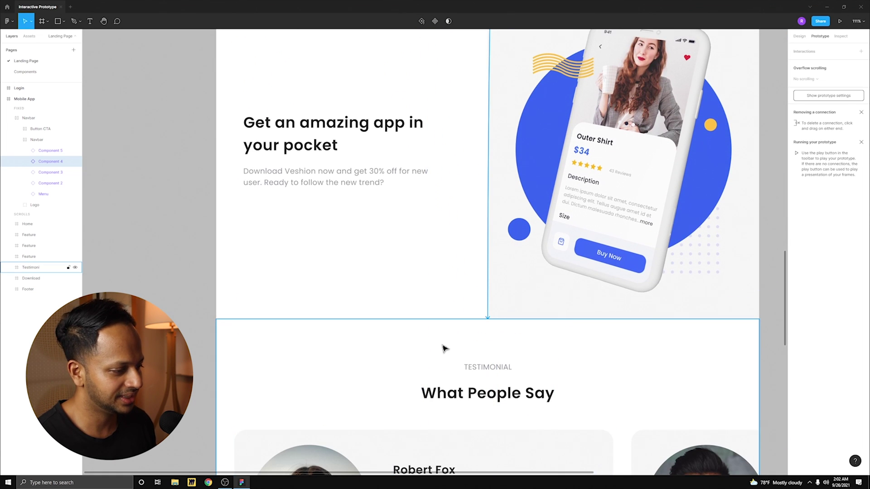
pyautogui.moveTo(443, 348); pyautogui.dragTo(433, 334)
pyautogui.scroll(19, 434, 334)
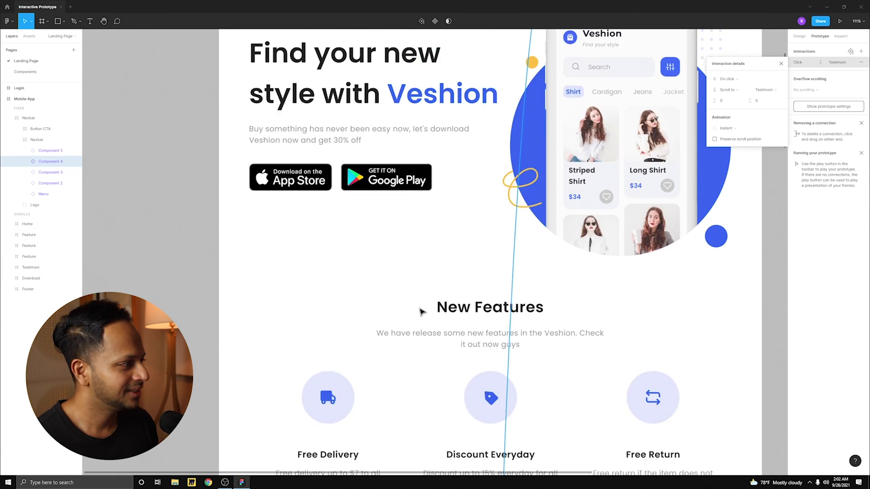
pyautogui.scroll(5, 421, 311)
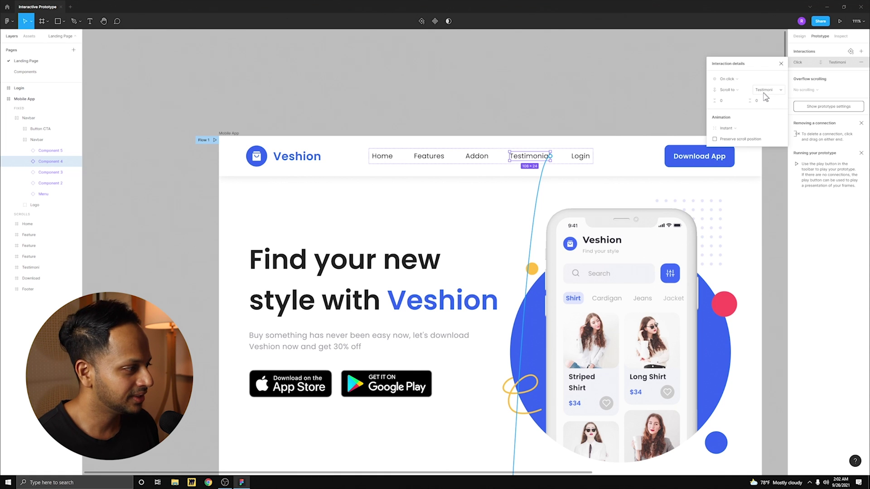
# - Launch the prototype and test the Features, Addon and Testimonial links' section jumps
pyautogui.click(589, 95)
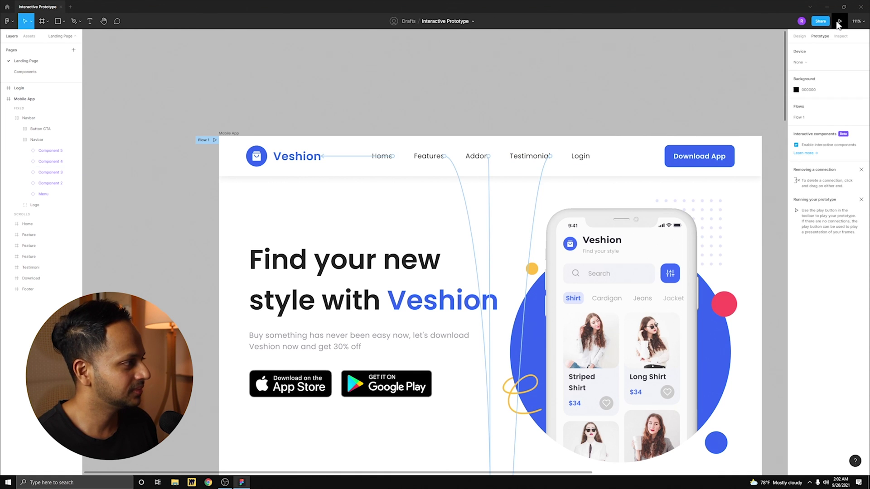
pyautogui.click(837, 22)
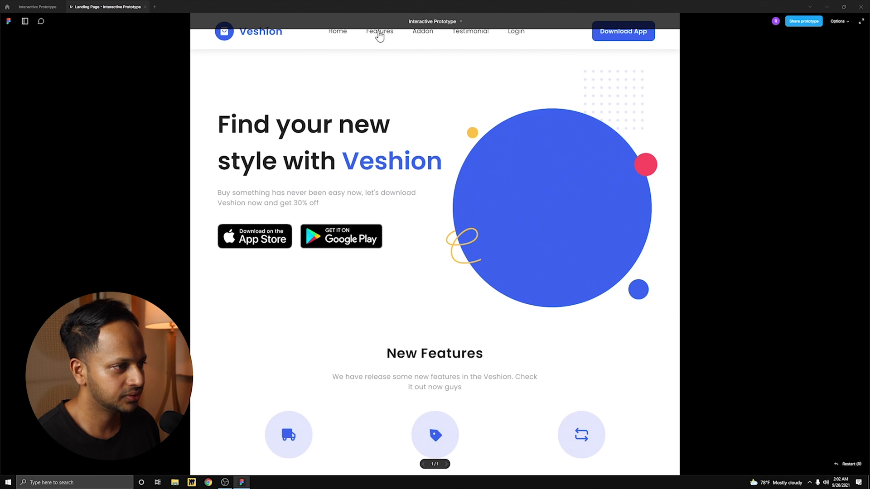
pyautogui.click(380, 36)
pyautogui.click(423, 37)
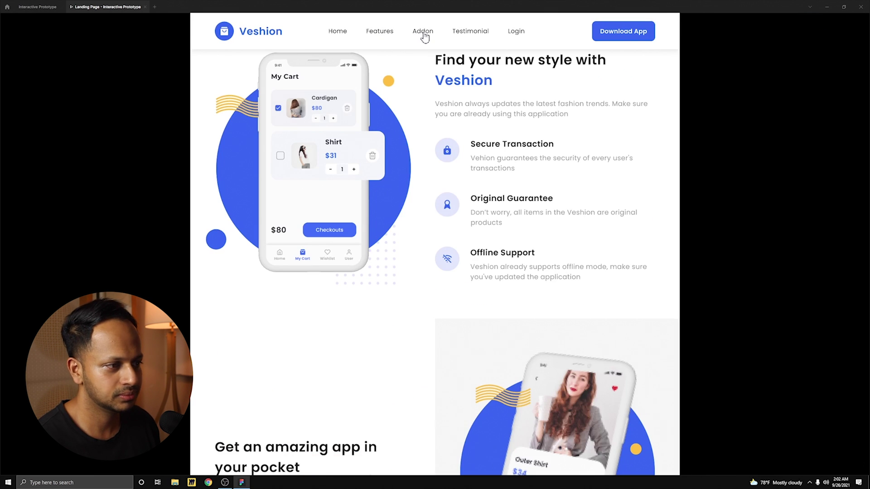
pyautogui.click(467, 36)
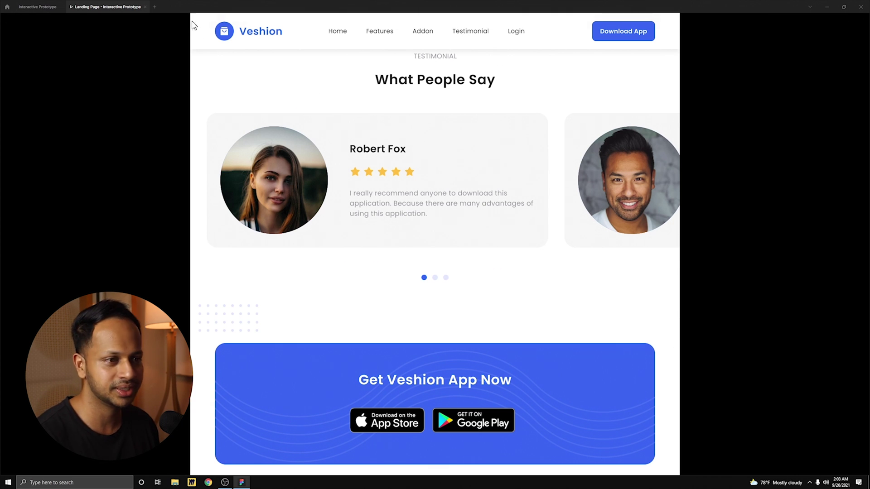
pyautogui.moveTo(138, 34)
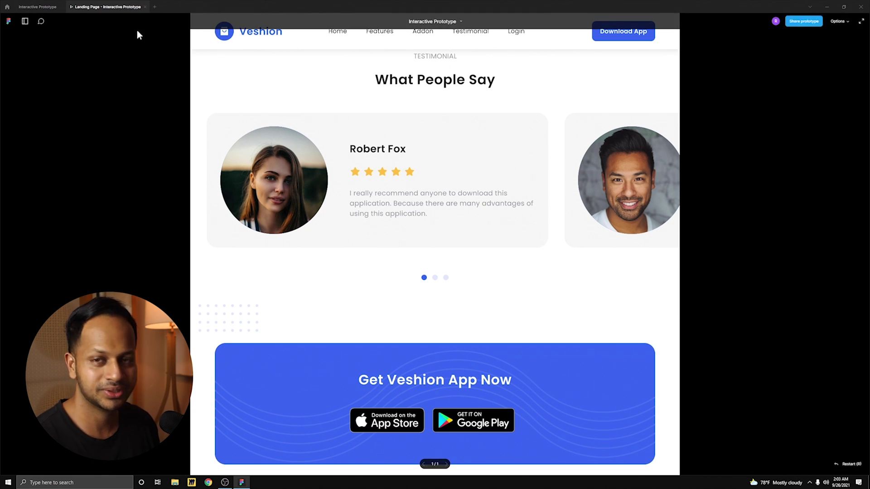
# - Switch the Features and Addon links from Instant to Animate (Ease out, 300ms)
pyautogui.click(144, 7)
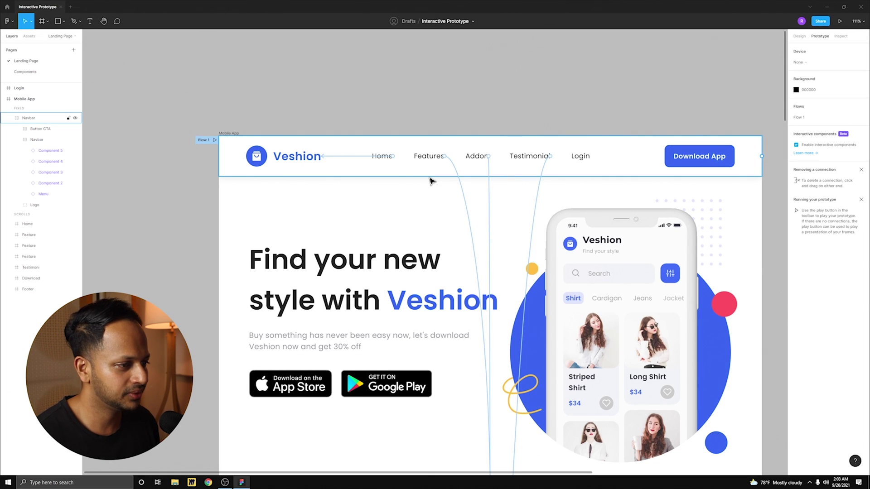
pyautogui.click(453, 171)
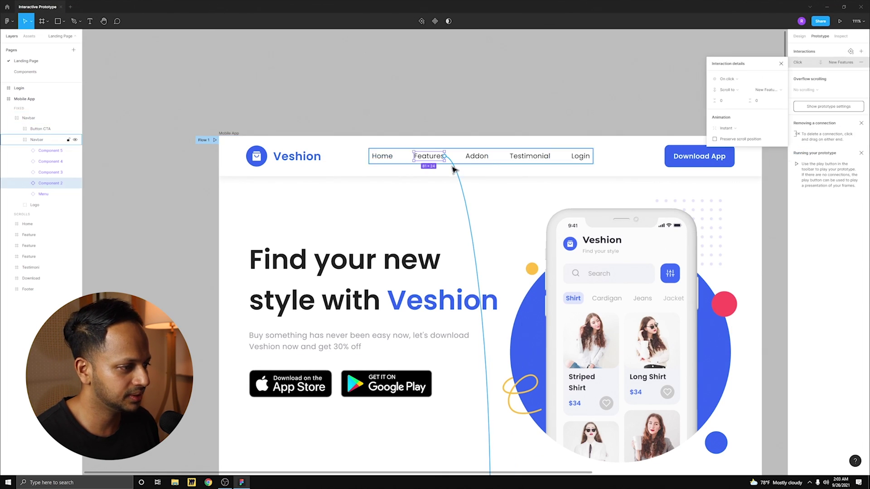
pyautogui.click(743, 131)
pyautogui.click(743, 136)
pyautogui.click(492, 169)
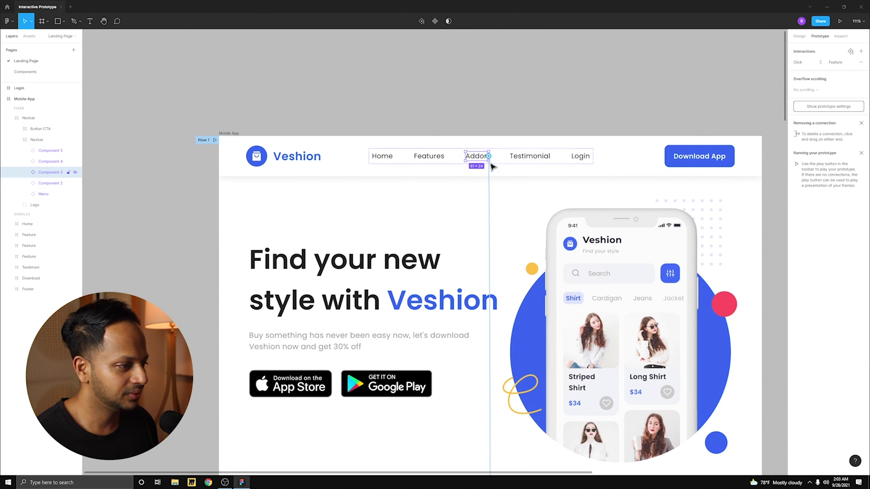
pyautogui.click(735, 128)
pyautogui.click(730, 136)
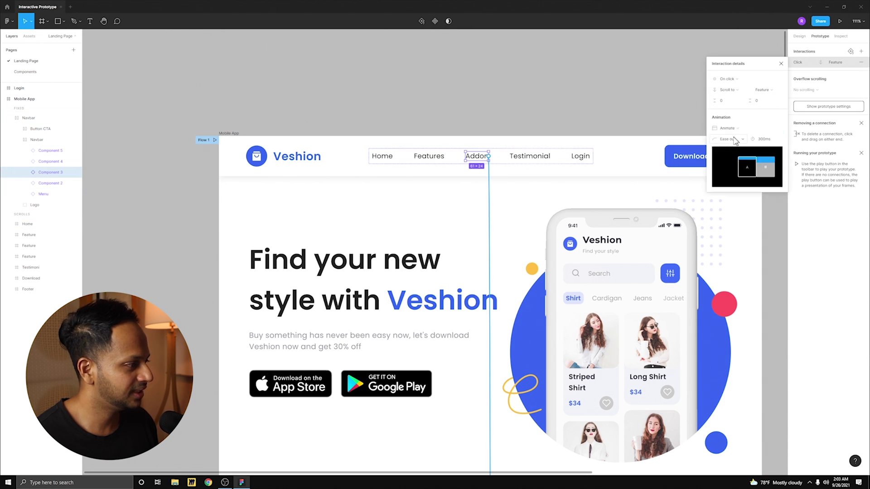
# - Give the Testimonial link the same animated scroll and relaunch the preview
pyautogui.click(534, 156)
pyautogui.click(542, 181)
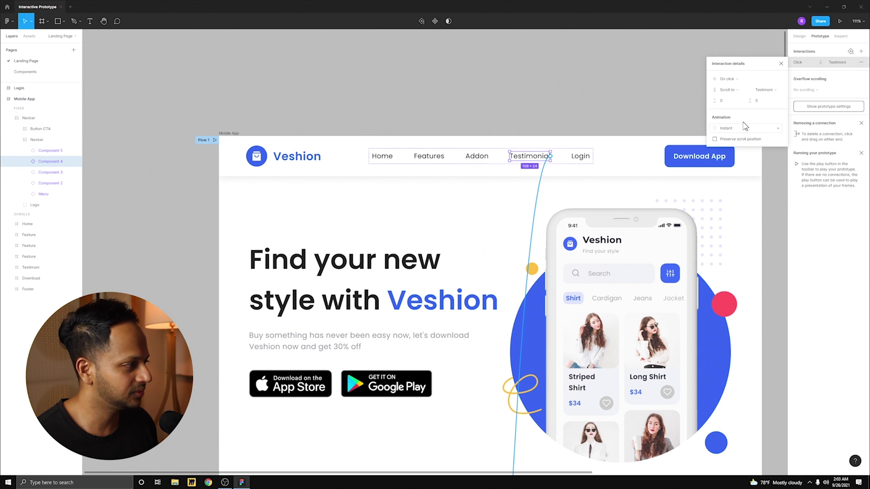
pyautogui.click(727, 129)
pyautogui.click(730, 136)
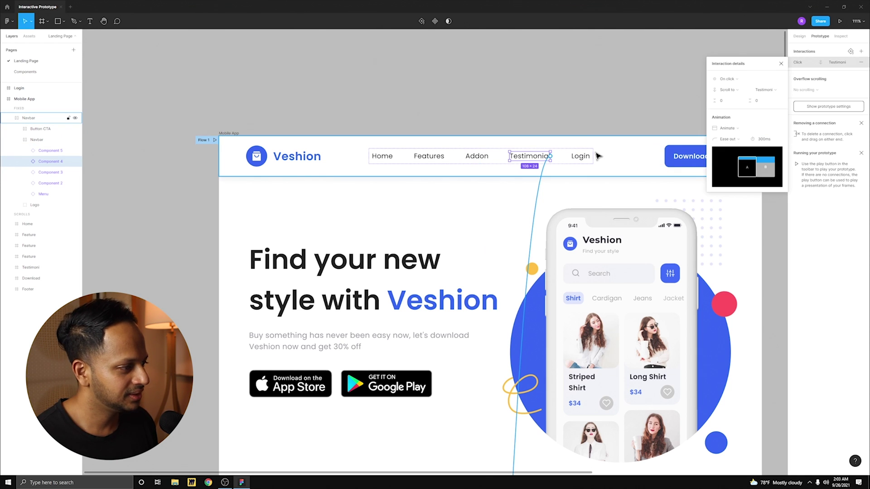
pyautogui.click(573, 117)
pyautogui.click(840, 21)
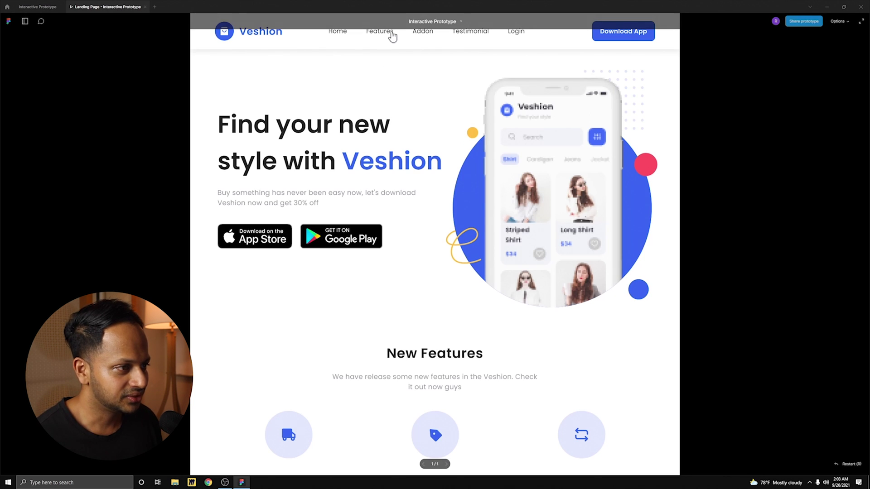
# - Test the animated scrolling with the Addon, Testimonial, Features, Testimonial and Home links
pyautogui.click(420, 33)
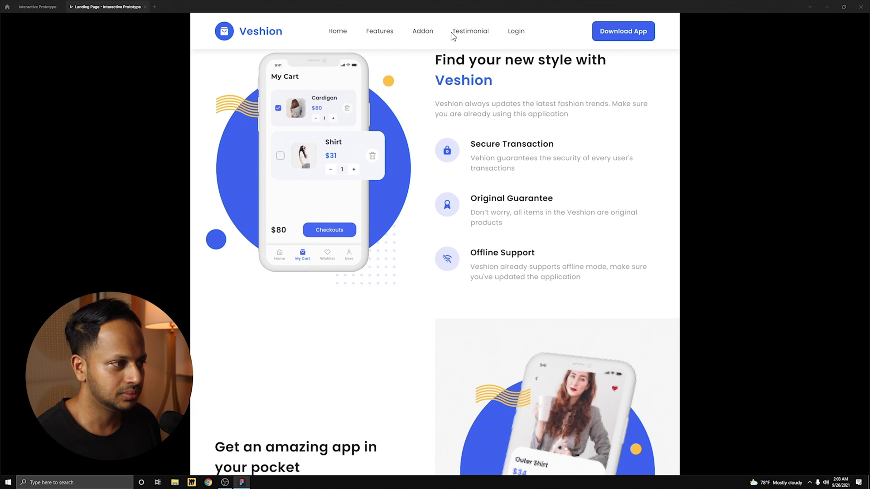
pyautogui.click(478, 34)
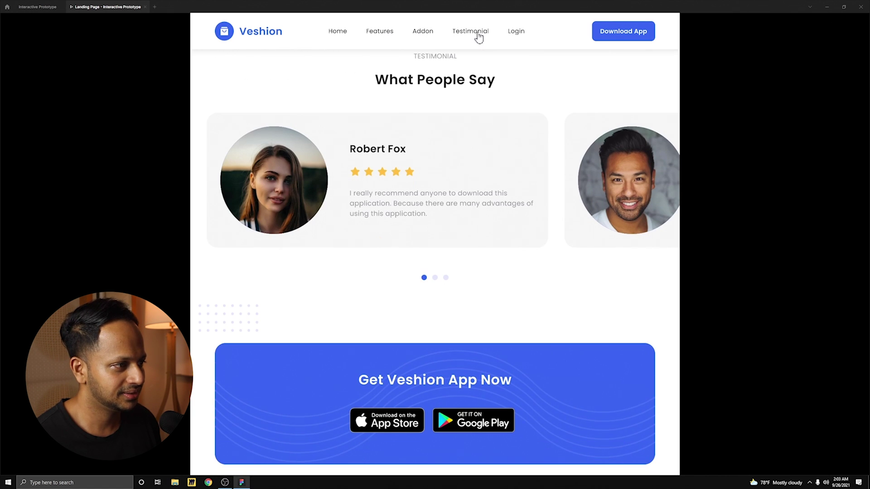
pyautogui.click(384, 36)
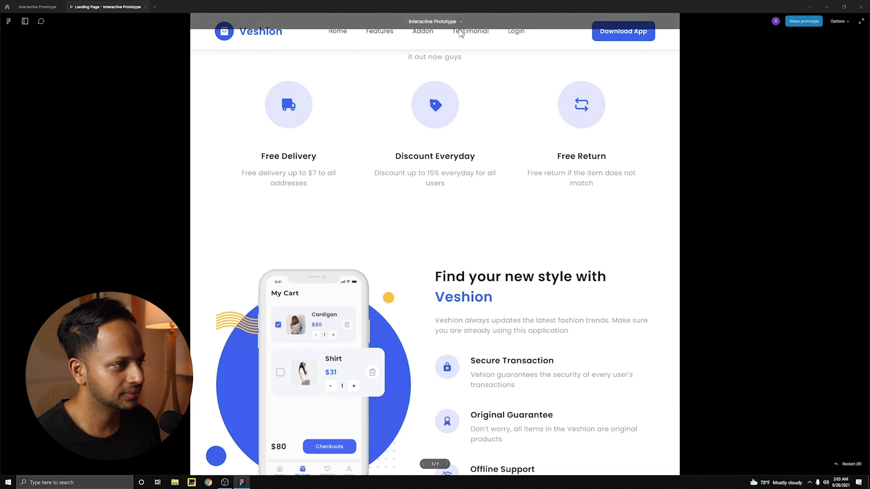
pyautogui.click(468, 36)
pyautogui.click(335, 38)
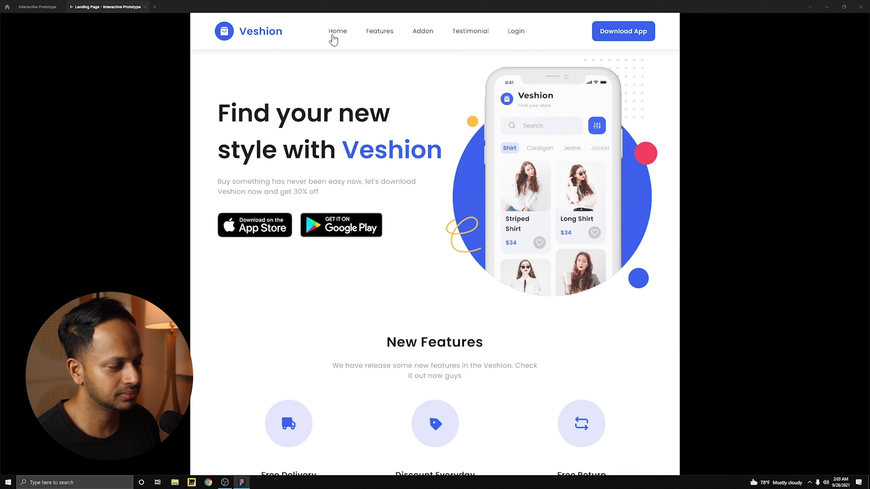
# - Return to the editor and switch the Home link's scroll to animated
pyautogui.moveTo(146, 25)
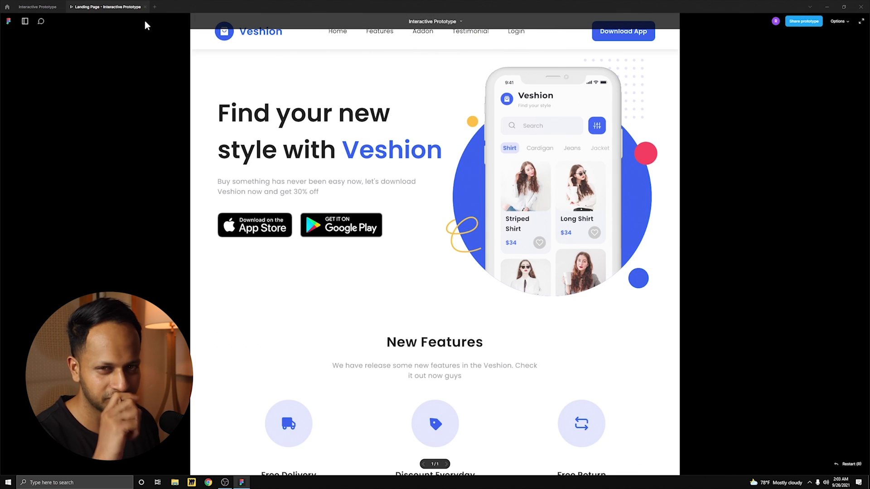
pyautogui.click(145, 6)
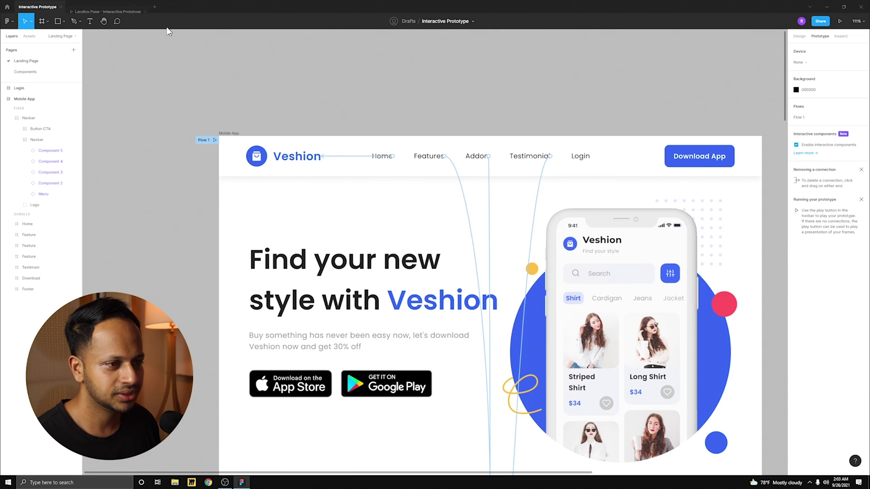
pyautogui.click(345, 161)
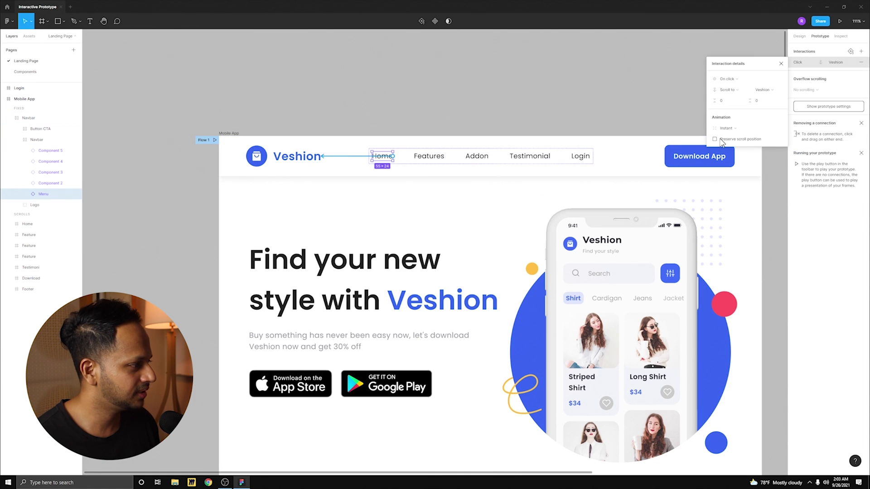
pyautogui.click(726, 128)
pyautogui.click(727, 132)
pyautogui.click(614, 122)
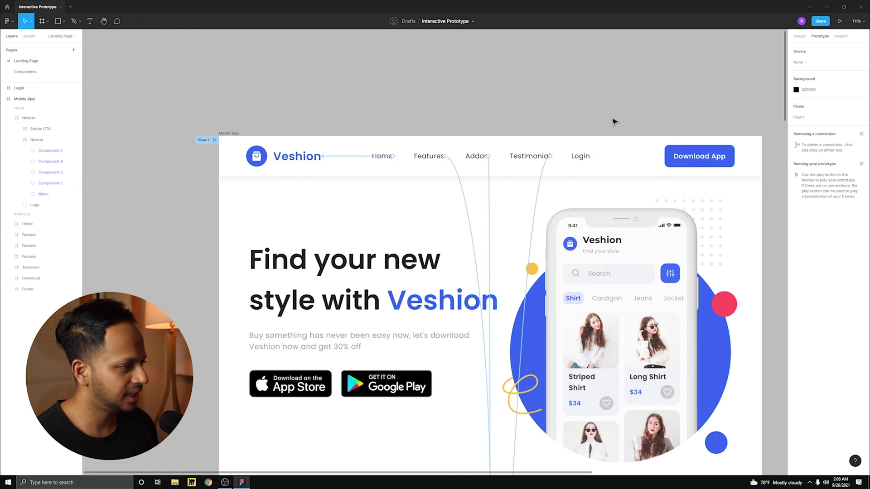
# - Pan and scroll the canvas up to the navbar atop the Mobile App frame
pyautogui.moveTo(655, 116); pyautogui.dragTo(549, 80)
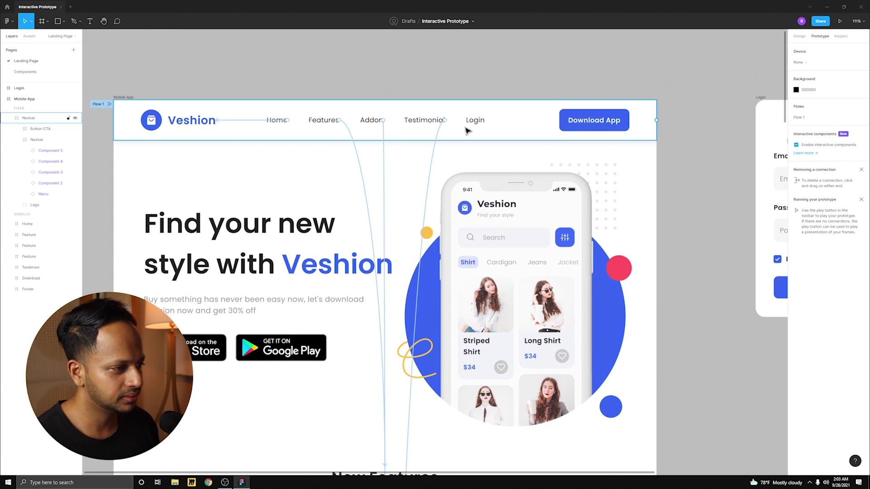
pyautogui.moveTo(664, 85); pyautogui.dragTo(451, 101)
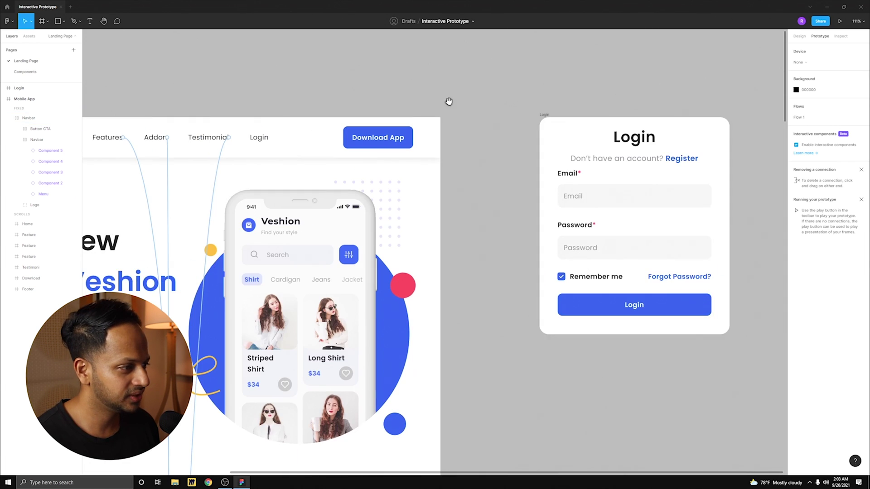
pyautogui.hscroll(-5, 383, 277)
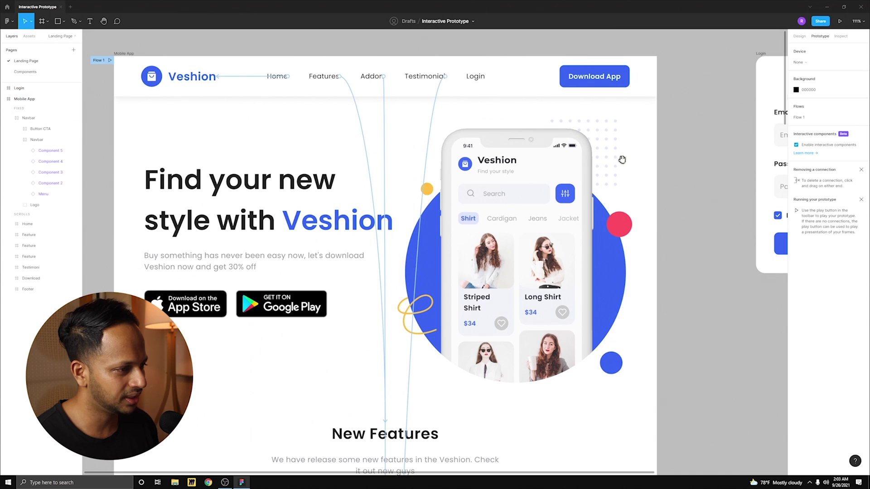
pyautogui.scroll(-10, 382, 277)
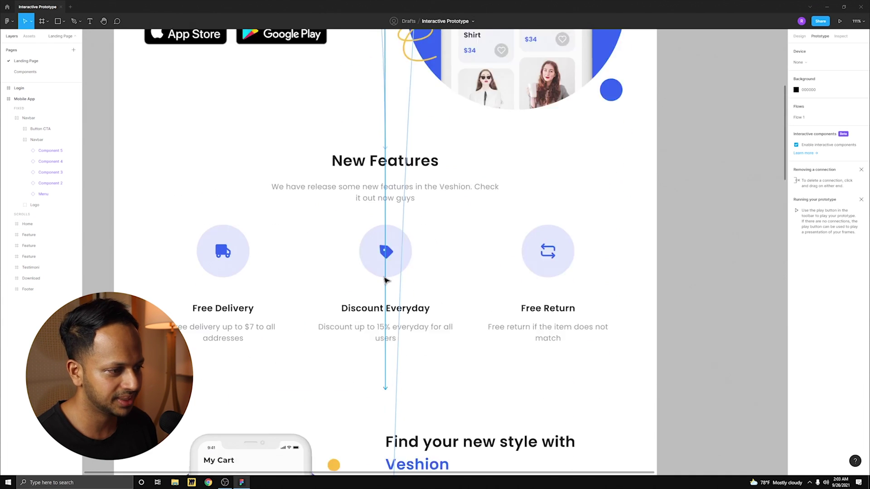
pyautogui.scroll(6, 385, 280)
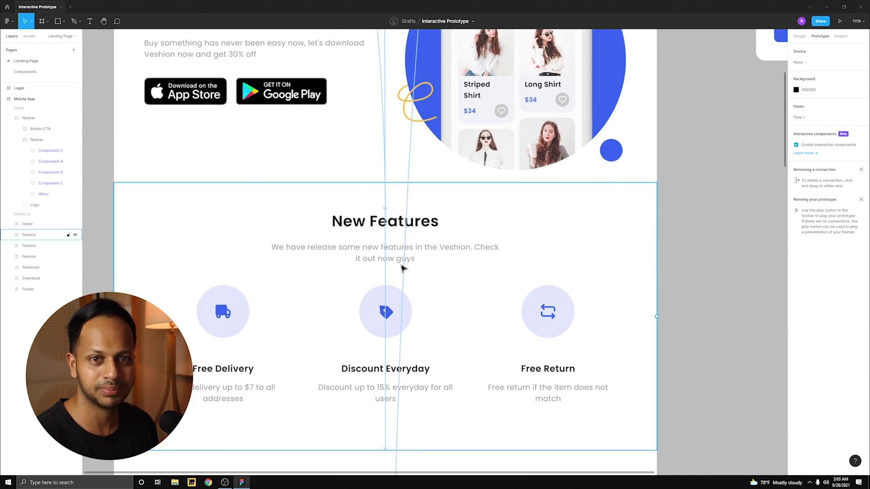
pyautogui.scroll(3, 383, 272)
pyautogui.scroll(4, 401, 267)
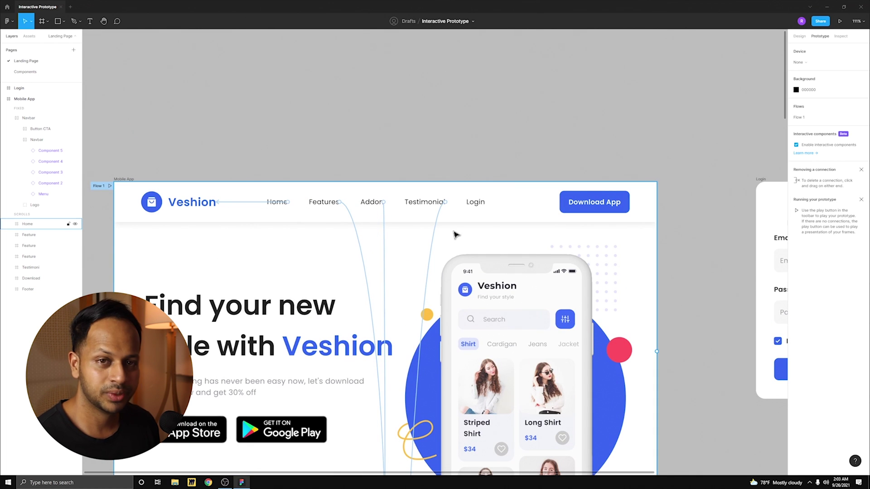
# - Select the Login nav item and connect it to the Login frame
pyautogui.click(473, 202)
pyautogui.doubleClick(474, 202)
pyautogui.doubleClick(475, 204)
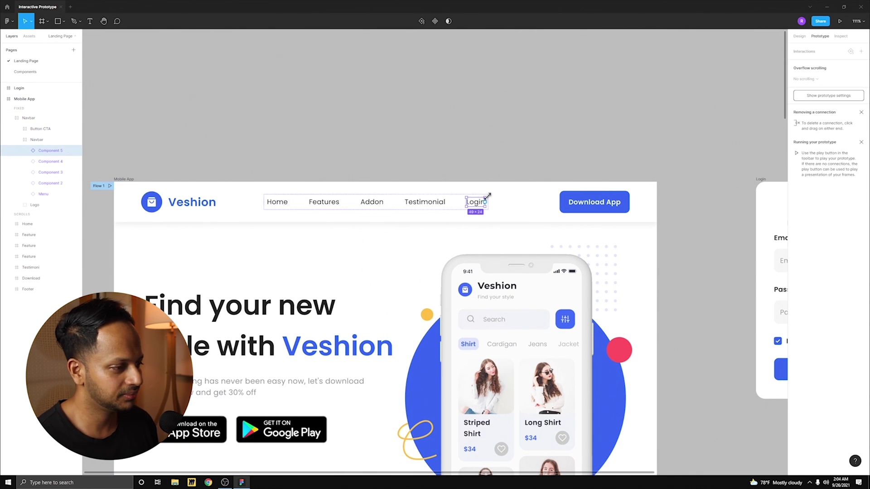
pyautogui.hscroll(3, 362, 195)
pyautogui.moveTo(363, 190); pyautogui.dragTo(647, 192)
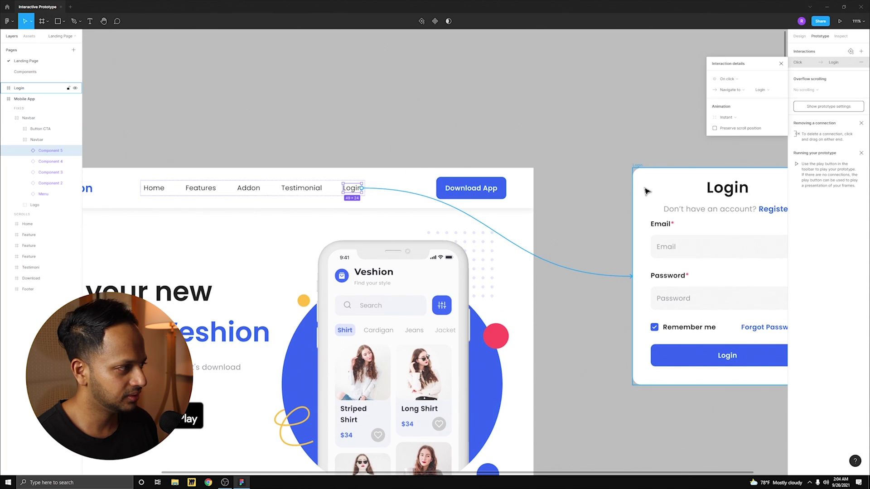
# - Set the click action to Open overlay with close-on-outside-click turned off
pyautogui.click(744, 93)
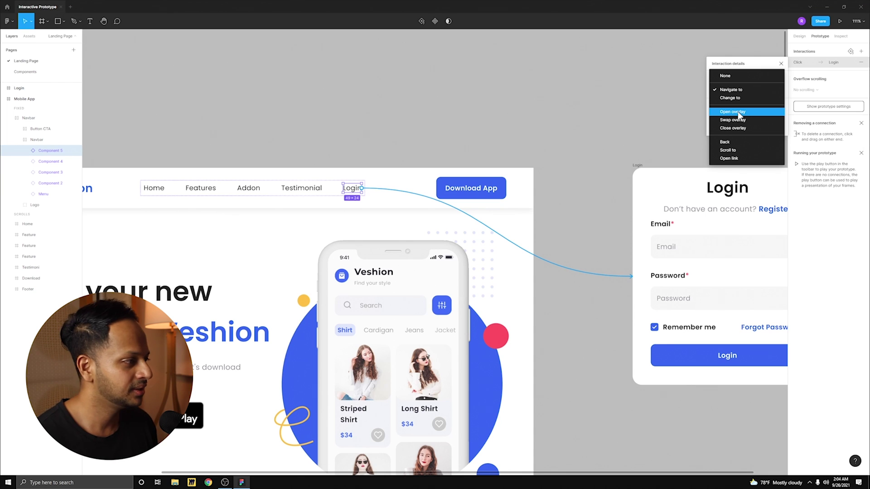
pyautogui.click(738, 111)
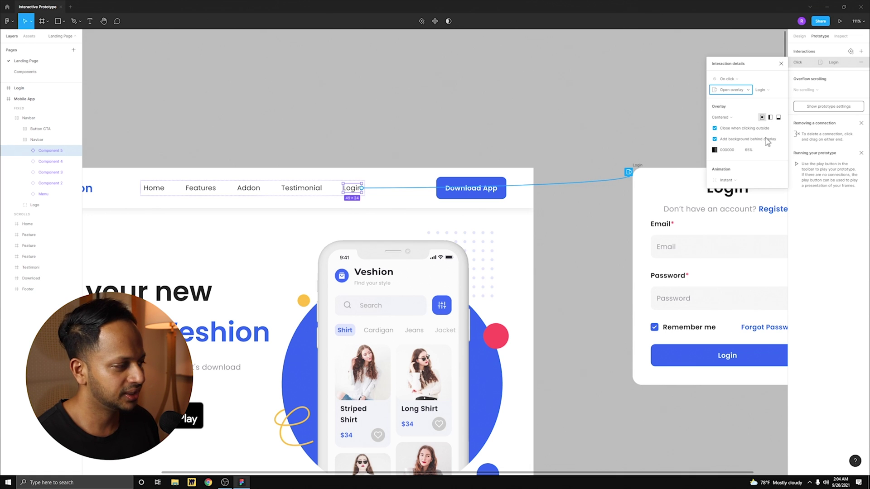
pyautogui.click(715, 129)
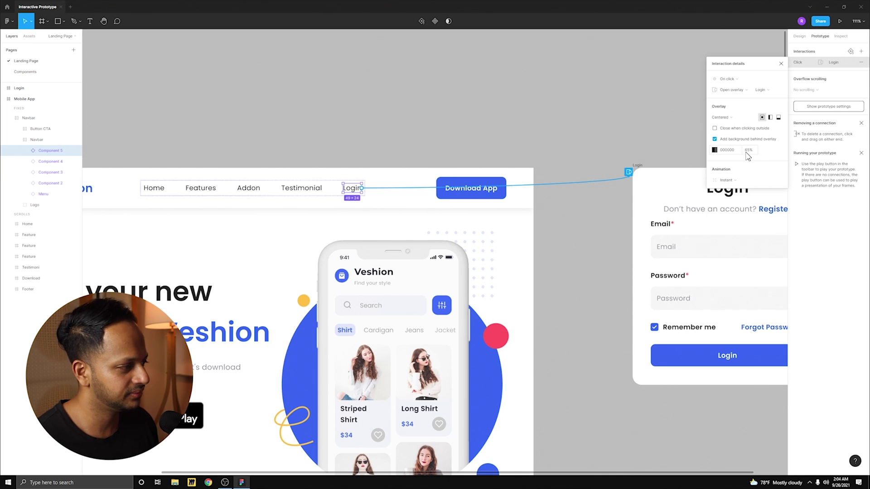
pyautogui.click(605, 144)
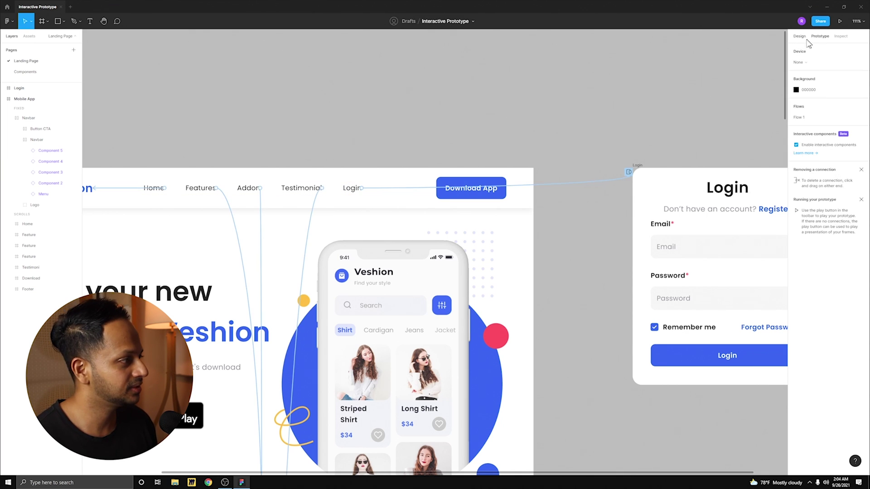
# - Present the prototype, scroll it, and open the Login overlay from the navbar
pyautogui.click(840, 20)
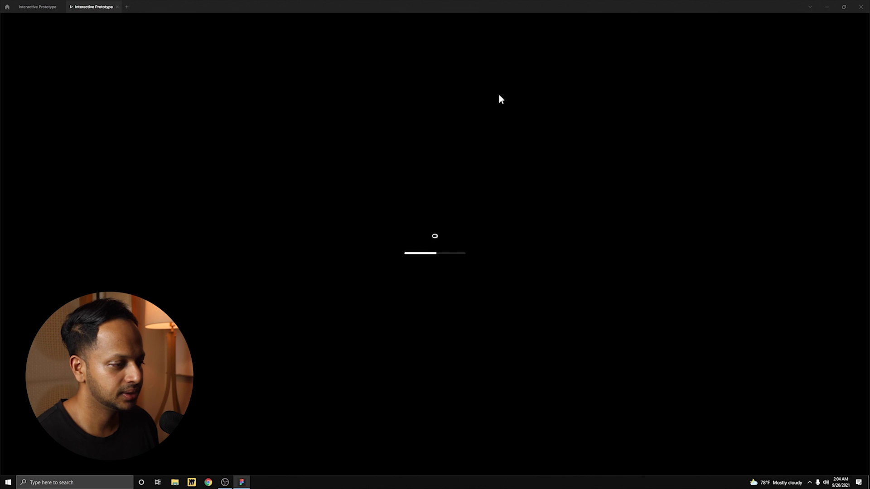
pyautogui.scroll(-9, 410, 150)
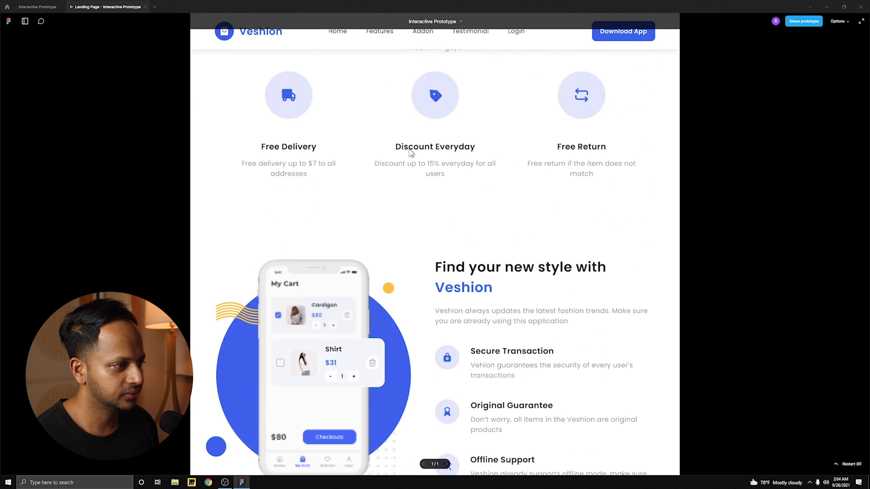
pyautogui.scroll(7, 426, 163)
pyautogui.scroll(2, 425, 161)
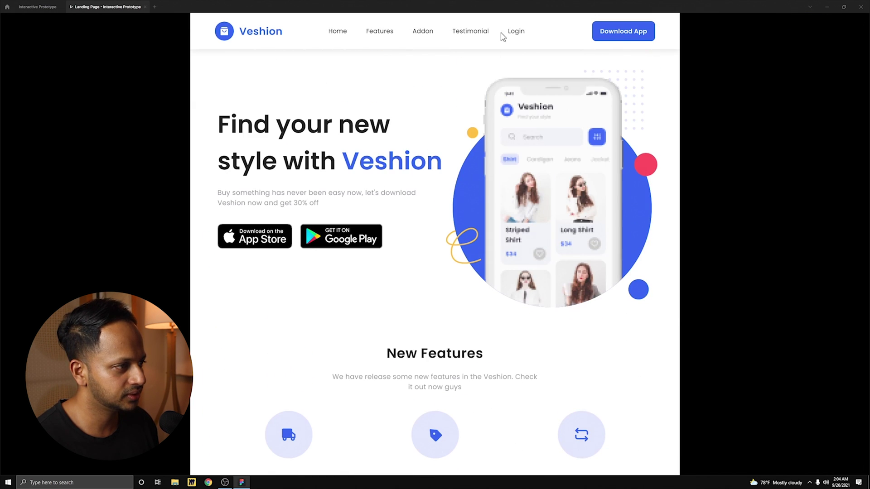
pyautogui.click(519, 33)
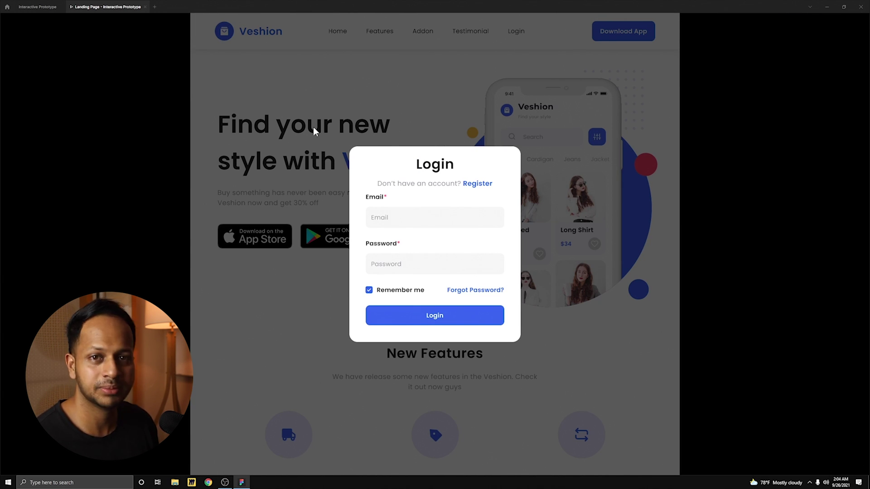
# - Enable Close when clicking outside on the Login overlay, then confirm in the preview that it dismisses and reopens
pyautogui.click(42, 7)
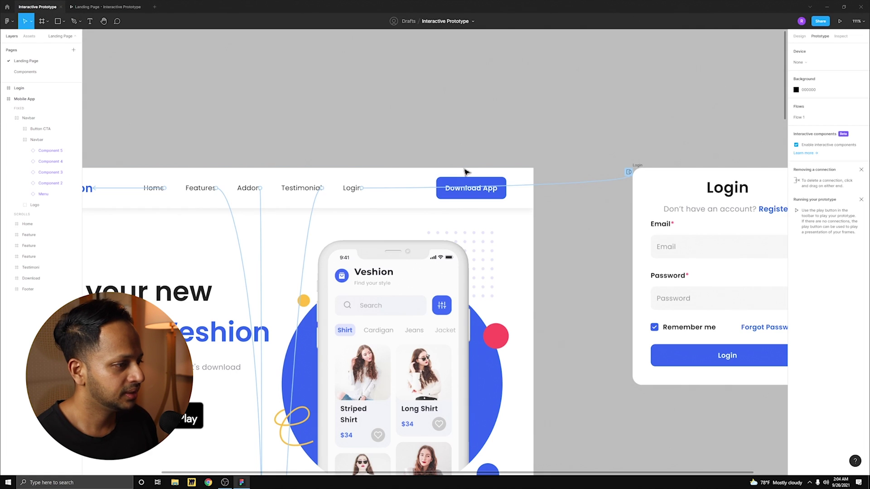
pyautogui.click(547, 186)
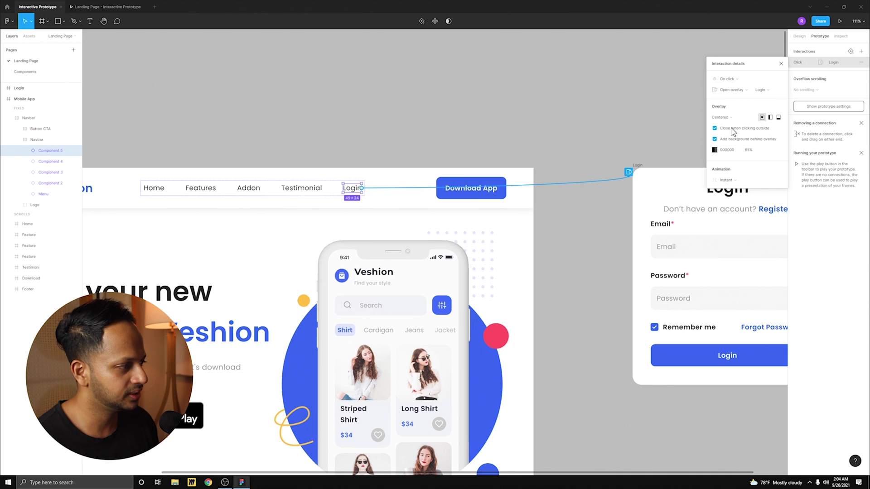
pyautogui.click(111, 8)
pyautogui.click(268, 117)
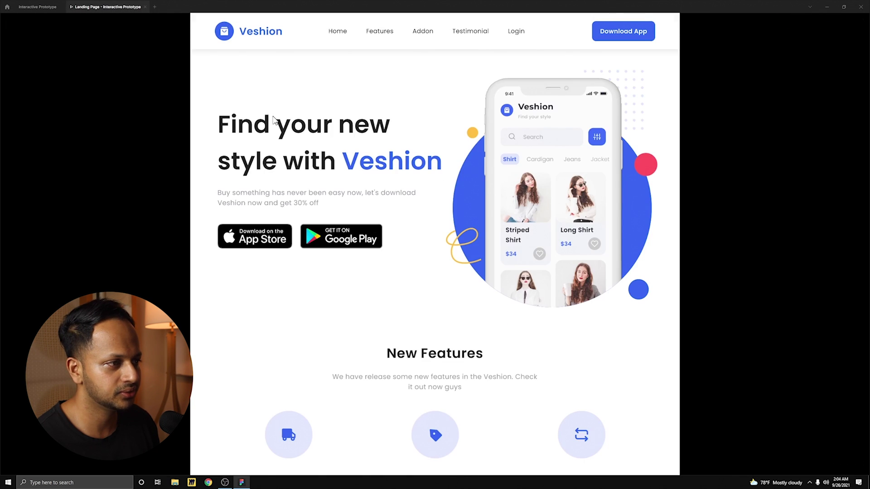
pyautogui.scroll(-10, 408, 161)
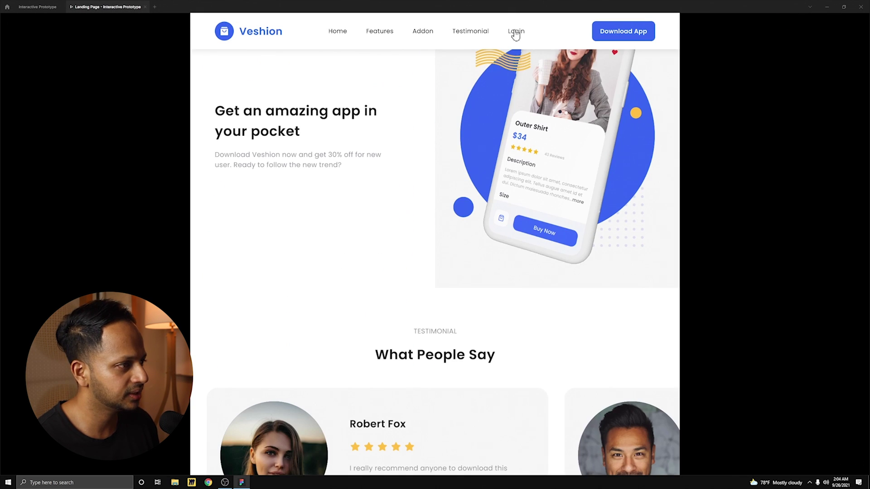
pyautogui.click(516, 33)
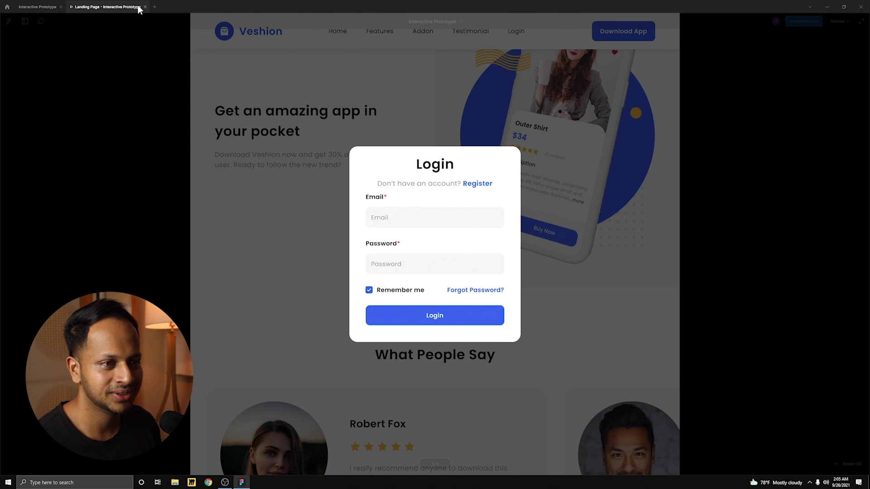
# - Connect the navbar's Download App button to the 'Get Veshion App Now' Download frame
pyautogui.click(36, 7)
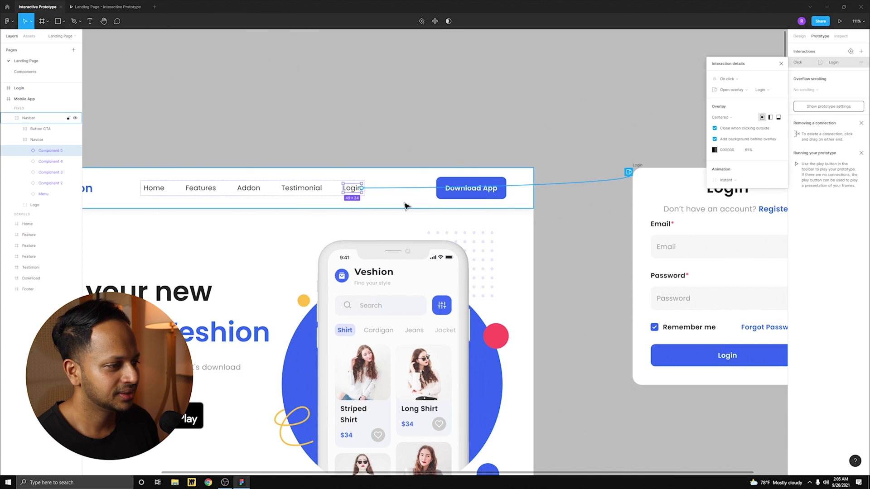
pyautogui.scroll(-3, 404, 202)
pyautogui.click(457, 89)
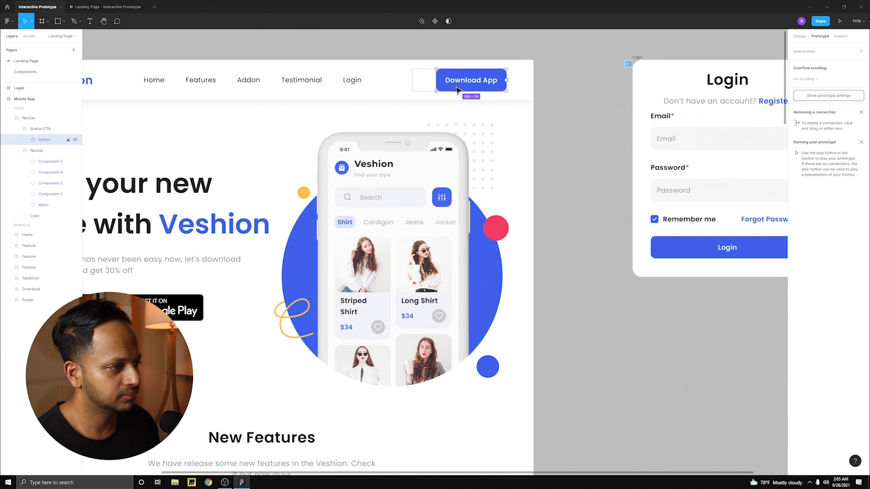
pyautogui.scroll(-5, 274, 241)
pyautogui.scroll(-3, 271, 299)
pyautogui.scroll(-10, 271, 301)
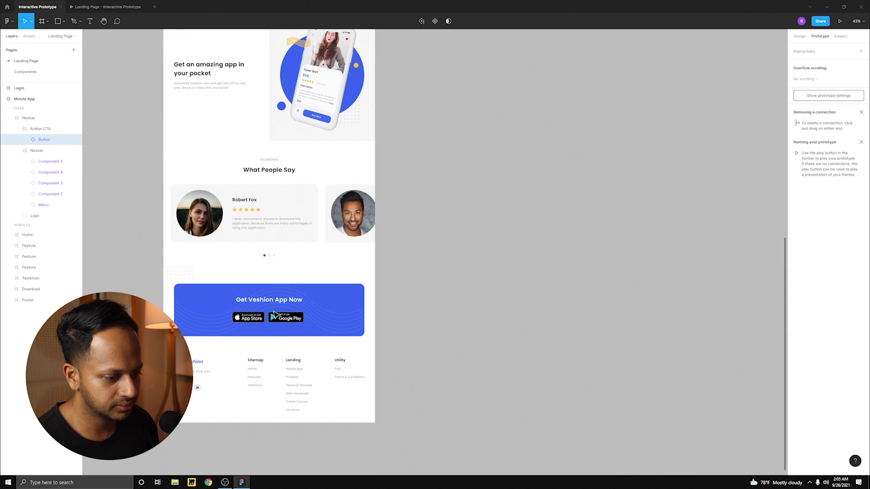
pyautogui.scroll(6, 295, 272)
pyautogui.scroll(8, 304, 251)
pyautogui.moveTo(364, 97); pyautogui.dragTo(274, 397)
pyautogui.click(448, 363)
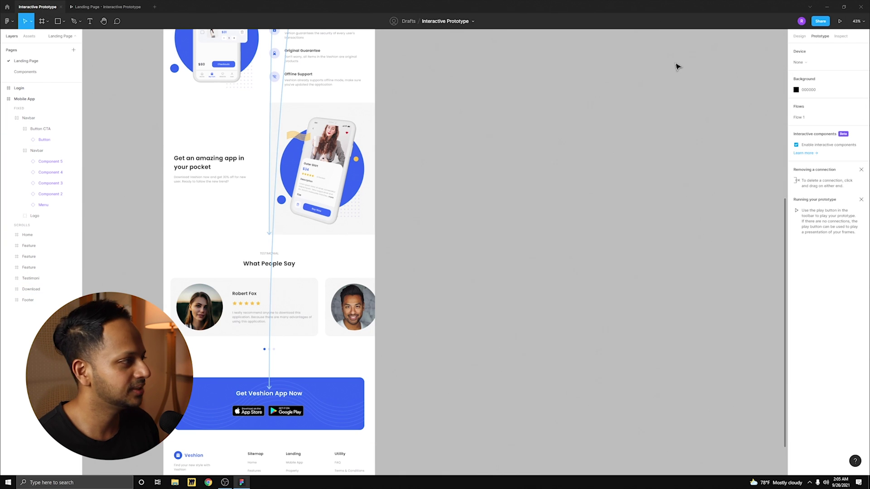
pyautogui.click(840, 21)
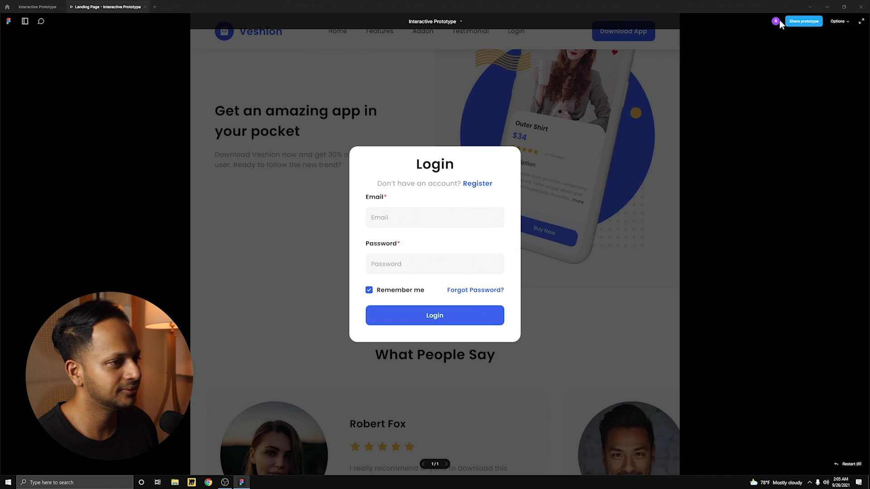
pyautogui.click(480, 75)
pyautogui.click(613, 36)
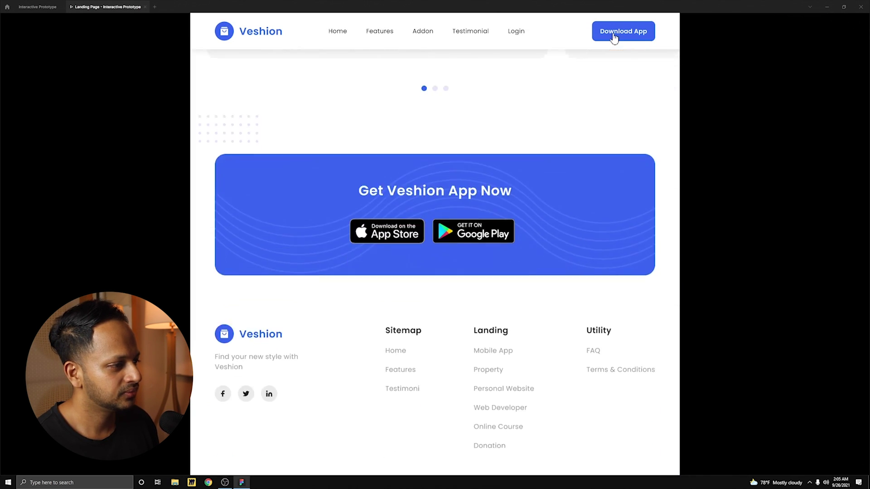
pyautogui.scroll(15, 375, 163)
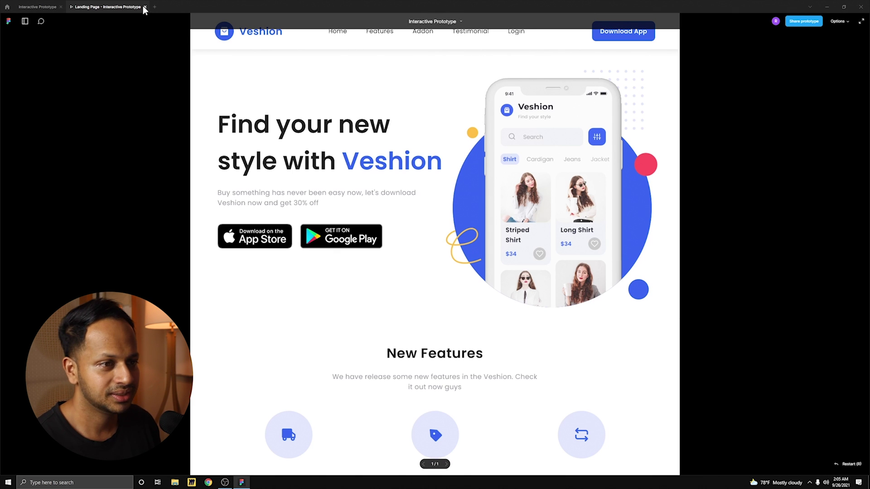
# - Zoom to fit the navigation bar and show its design properties
pyautogui.click(39, 9)
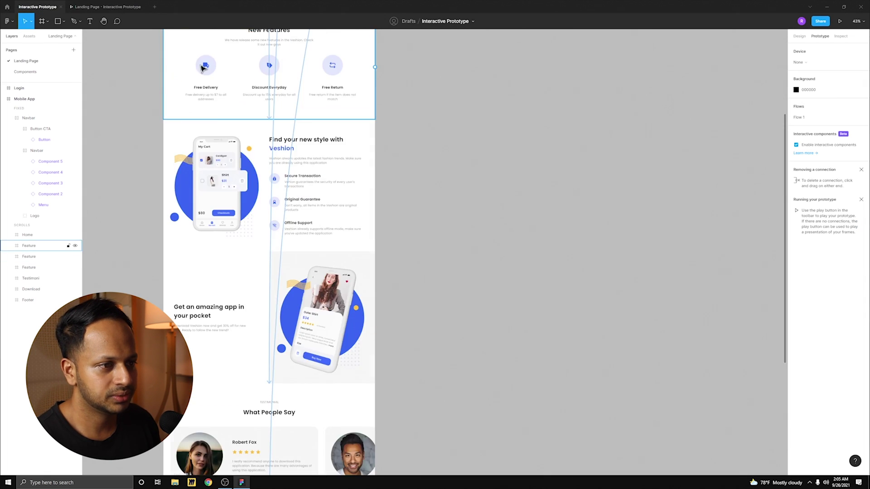
pyautogui.hotkey('shift', '1')
pyautogui.click(227, 198)
pyautogui.hotkey('shift', '2')
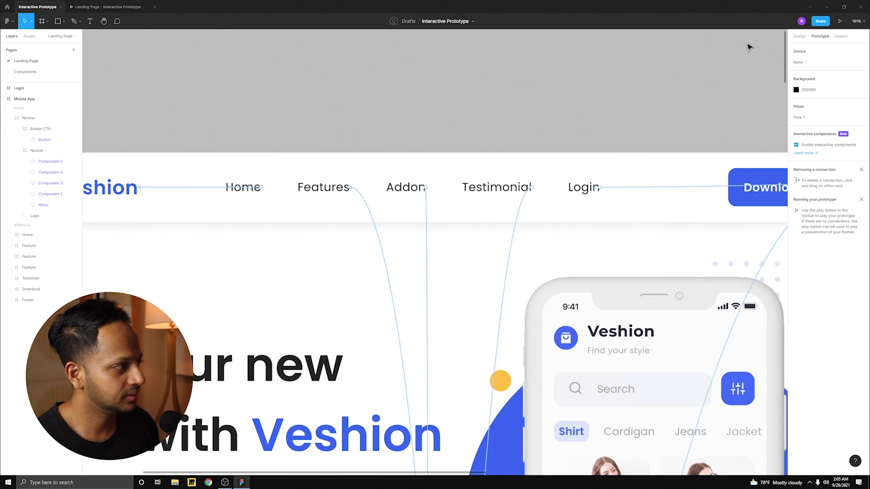
pyautogui.click(800, 36)
# - Inspect the Home, Features, Addon and Testimonial menu items, then go to the Components page
pyautogui.click(233, 187)
pyautogui.doubleClick(237, 190)
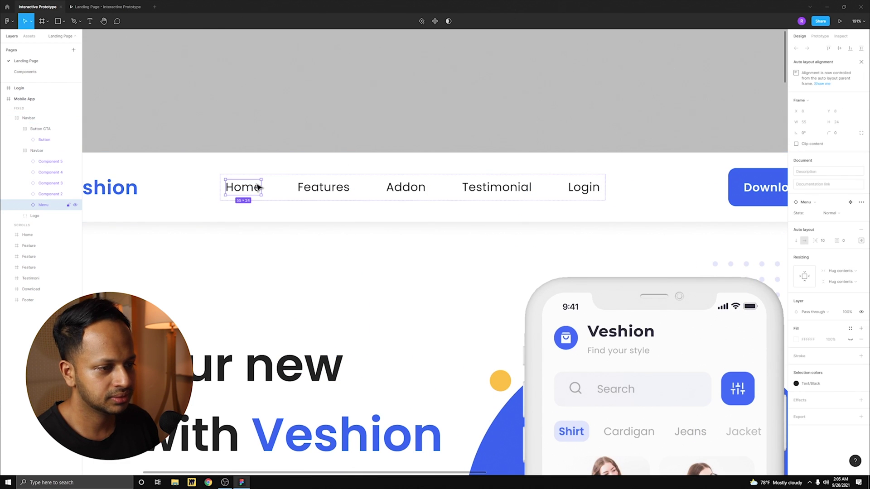
pyautogui.click(336, 191)
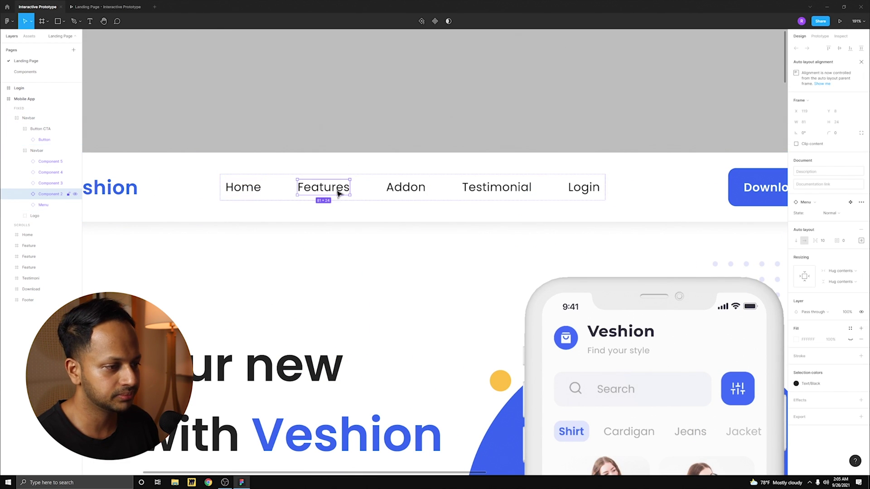
pyautogui.click(422, 192)
pyautogui.click(502, 193)
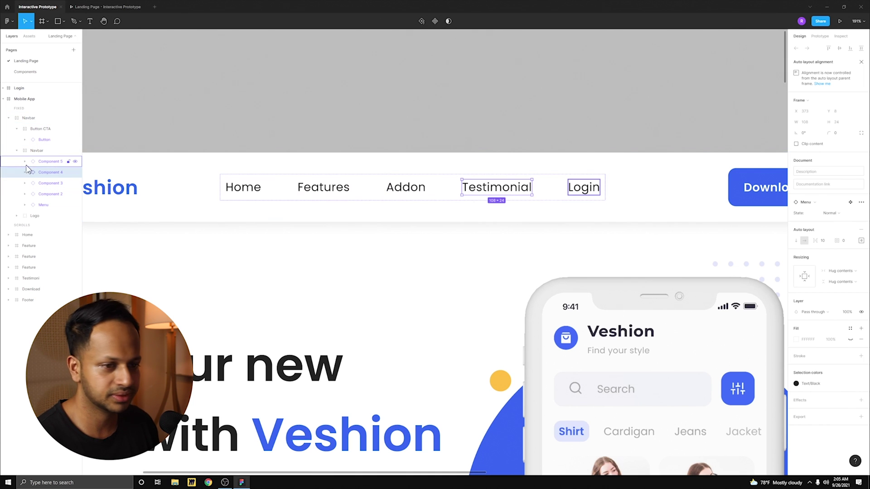
pyautogui.click(12, 70)
pyautogui.scroll(-3, 272, 127)
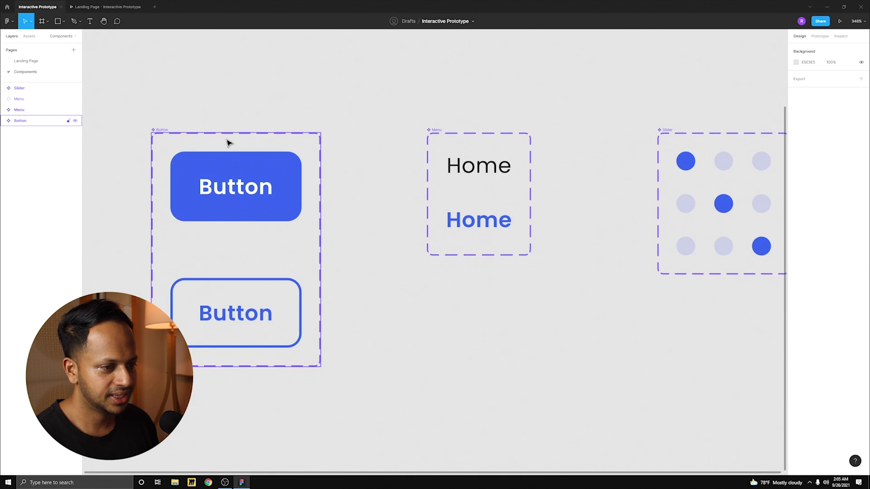
pyautogui.scroll(-3, 228, 144)
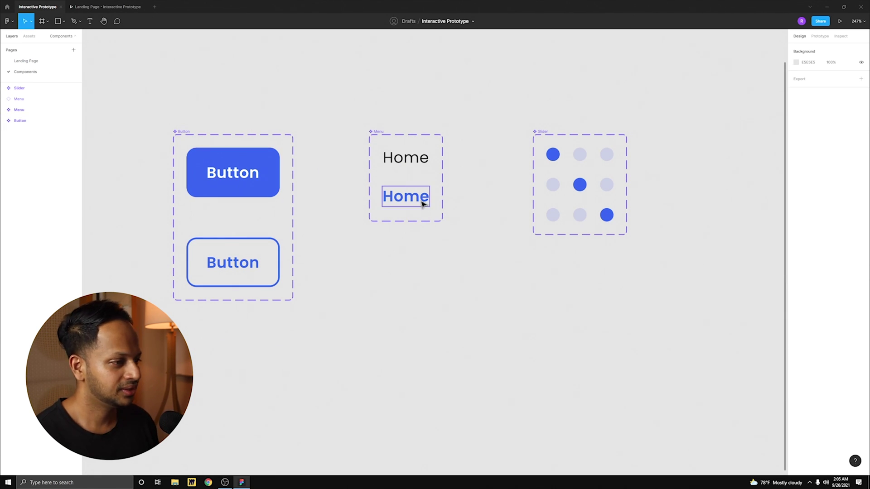
pyautogui.click(820, 36)
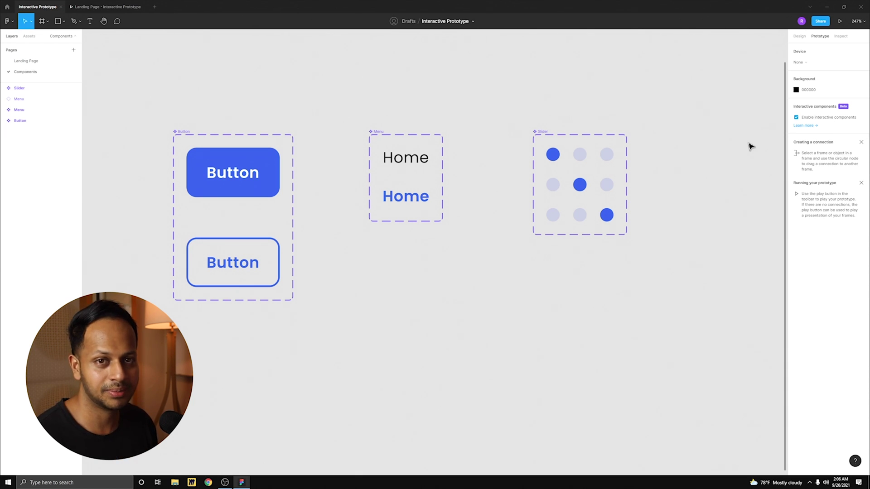
pyautogui.click(404, 168)
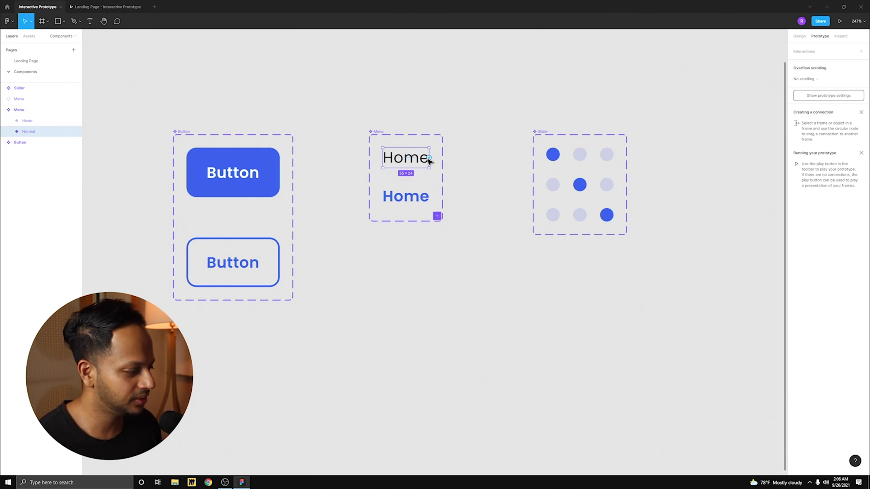
# - Link Home Normal to its Hover variant on Mouse enter with Smart animate
pyautogui.moveTo(429, 158); pyautogui.dragTo(412, 197)
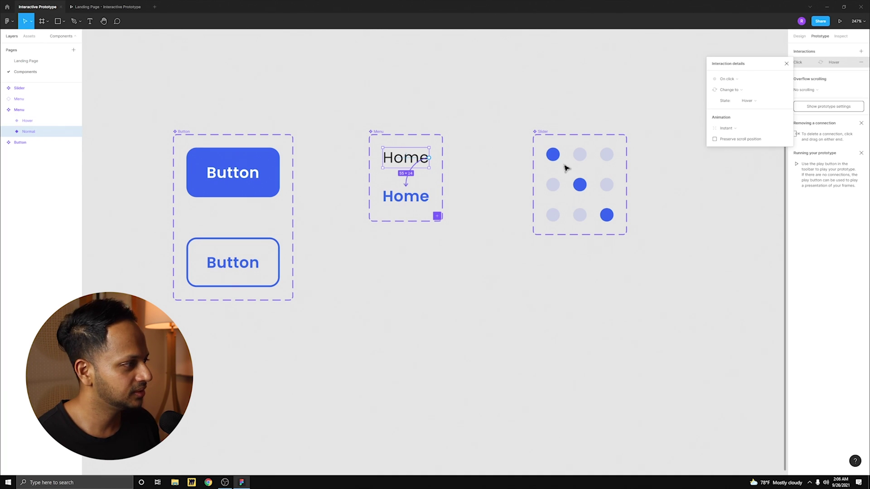
pyautogui.click(744, 80)
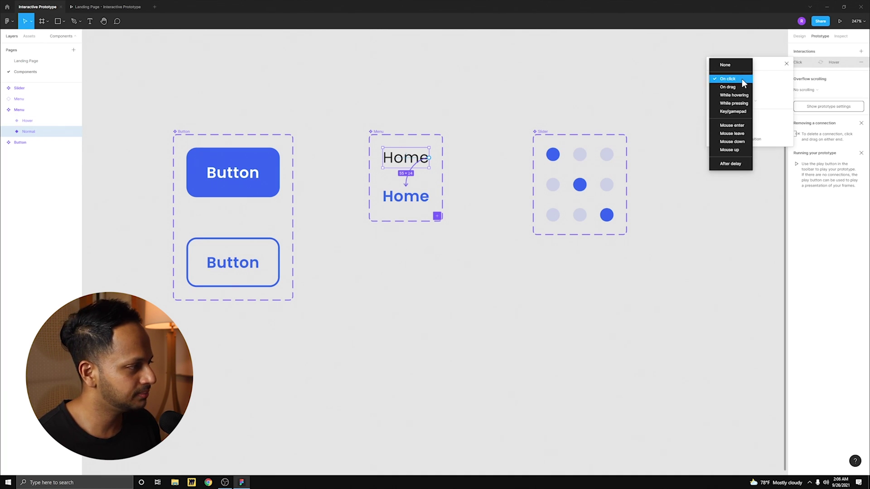
pyautogui.click(745, 127)
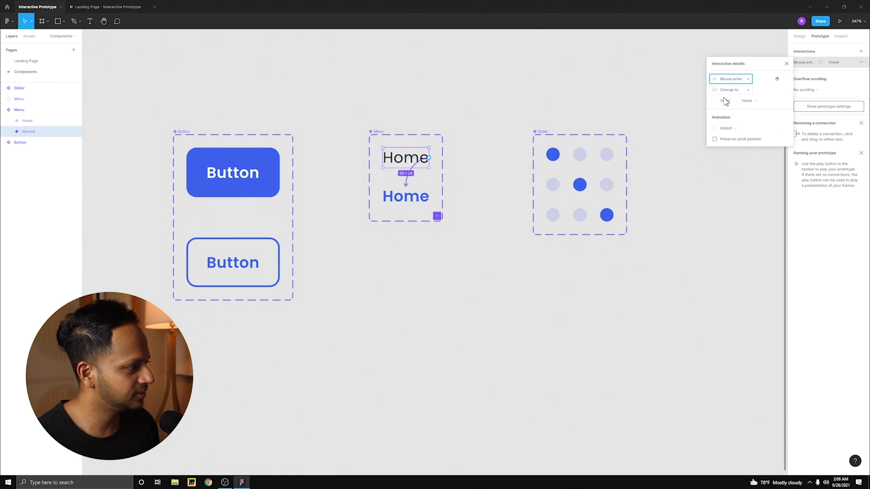
pyautogui.click(737, 132)
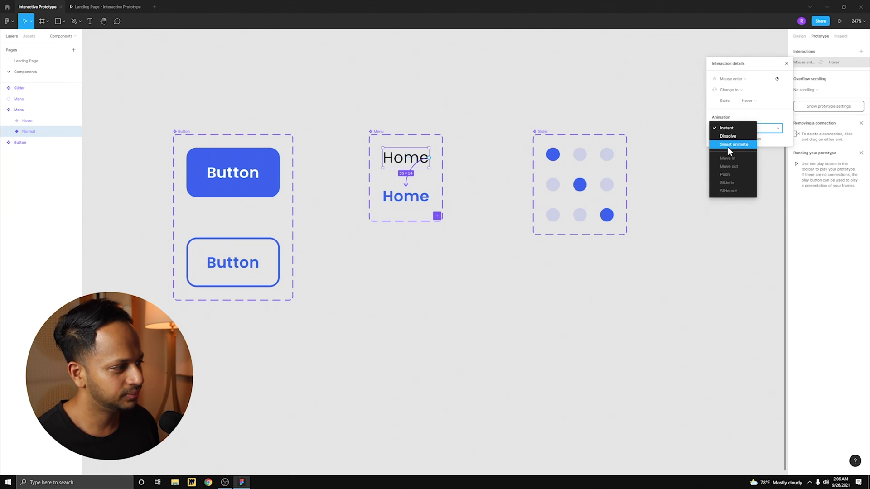
pyautogui.click(729, 145)
# - Link the Hover Home variant back to Normal on Mouse leave
pyautogui.click(419, 202)
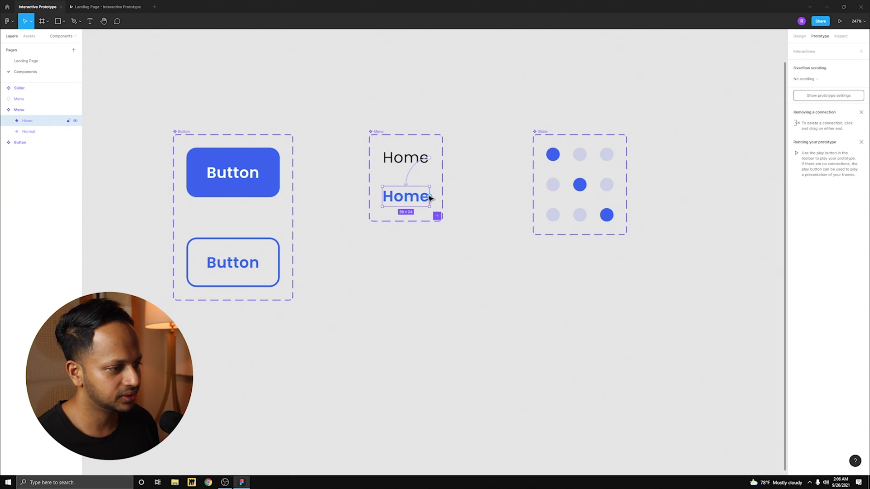
pyautogui.moveTo(431, 199); pyautogui.dragTo(416, 167)
pyautogui.click(739, 79)
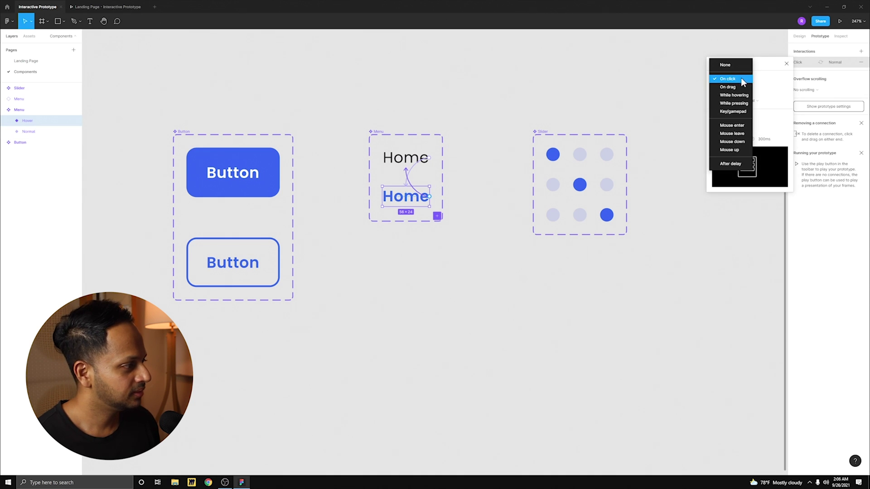
pyautogui.click(742, 135)
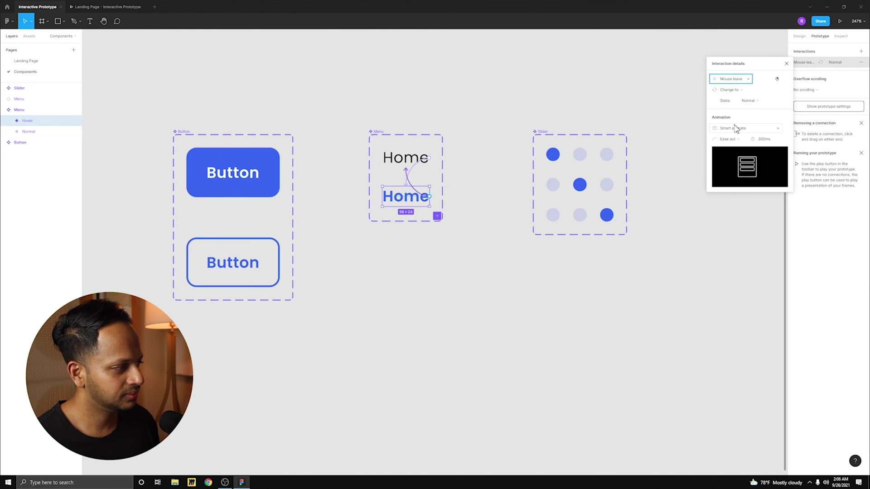
pyautogui.click(642, 110)
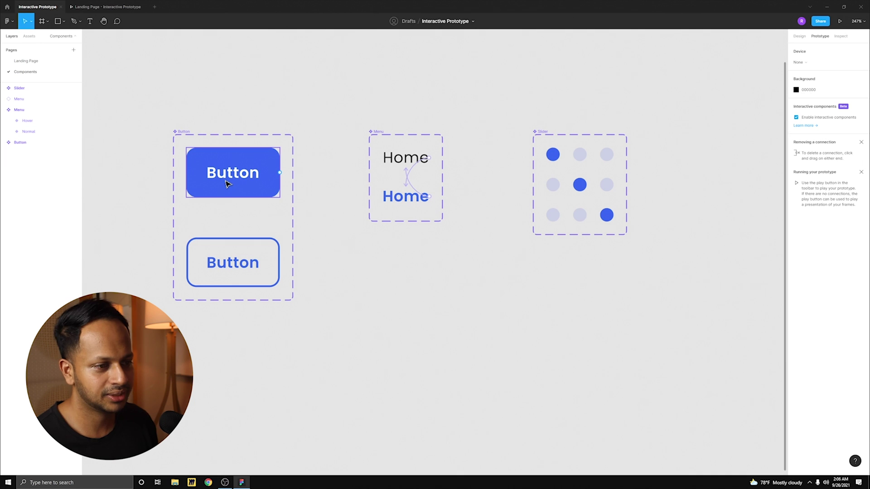
# - Check the Download App button on the Landing Page, then return to the Components page
pyautogui.click(255, 176)
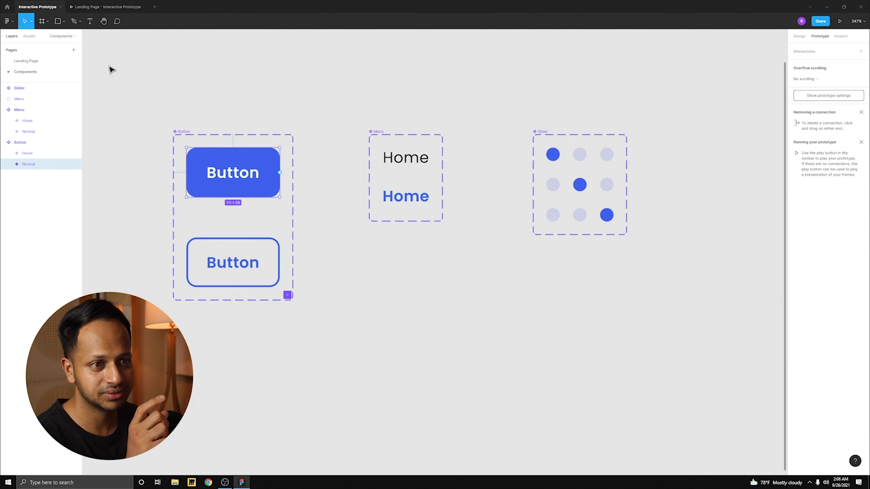
pyautogui.click(53, 62)
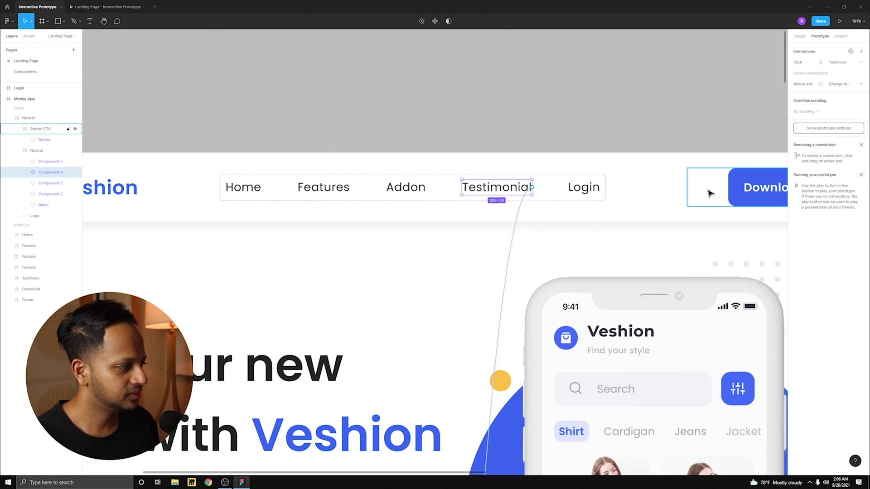
pyautogui.click(728, 189)
pyautogui.doubleClick(737, 184)
pyautogui.hscroll(4, 739, 151)
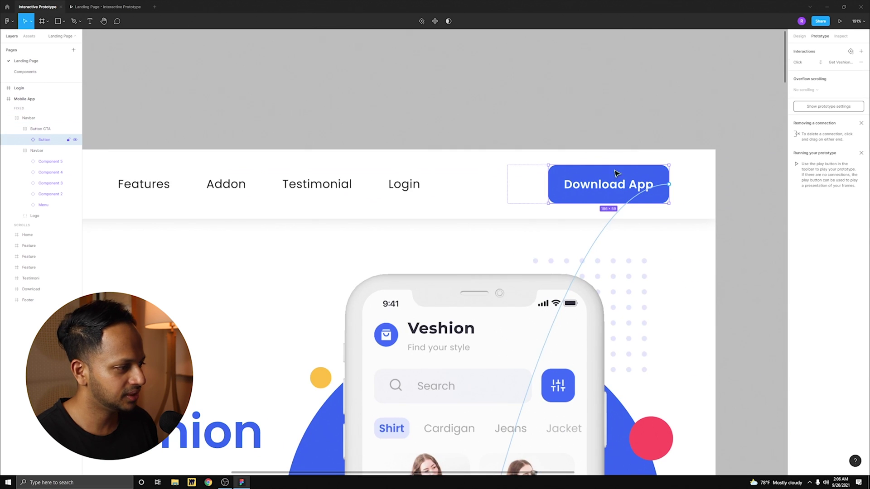
pyautogui.hscroll(-3, 377, 132)
pyautogui.click(26, 72)
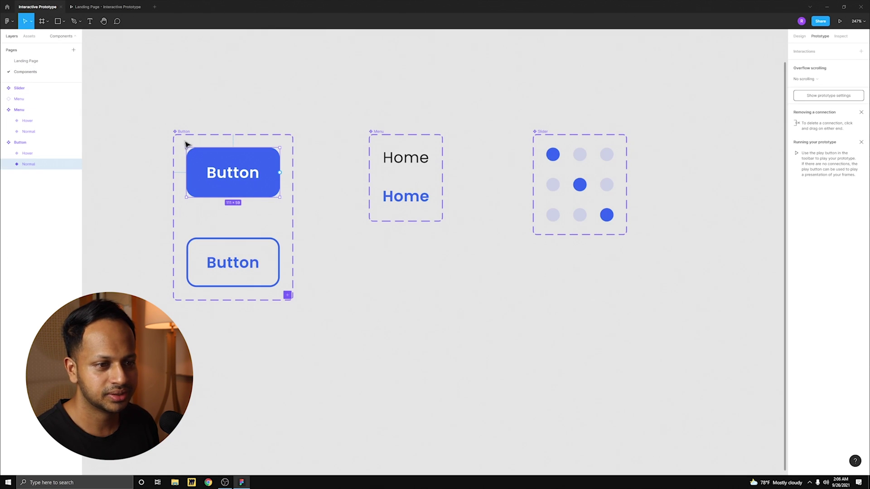
# - Link the Button's Normal variant to Hover on Mouse enter and Hover back to Normal on Mouse leave
pyautogui.moveTo(280, 173); pyautogui.dragTo(264, 249)
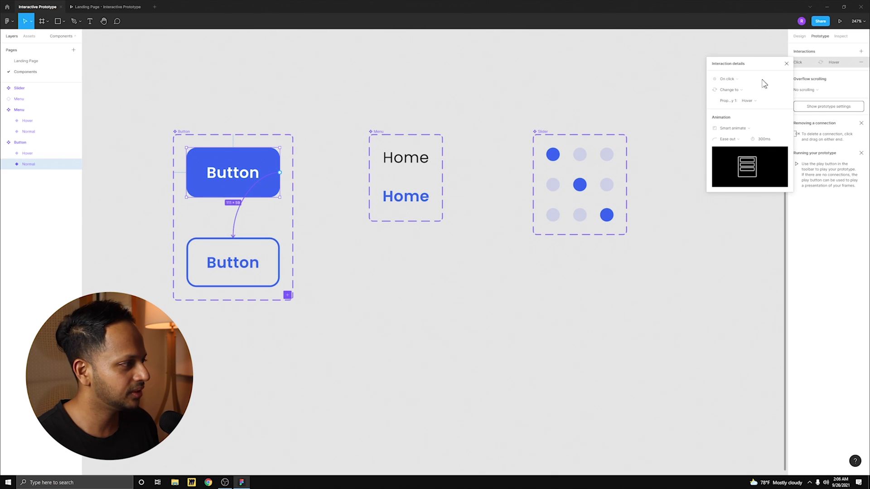
pyautogui.click(741, 80)
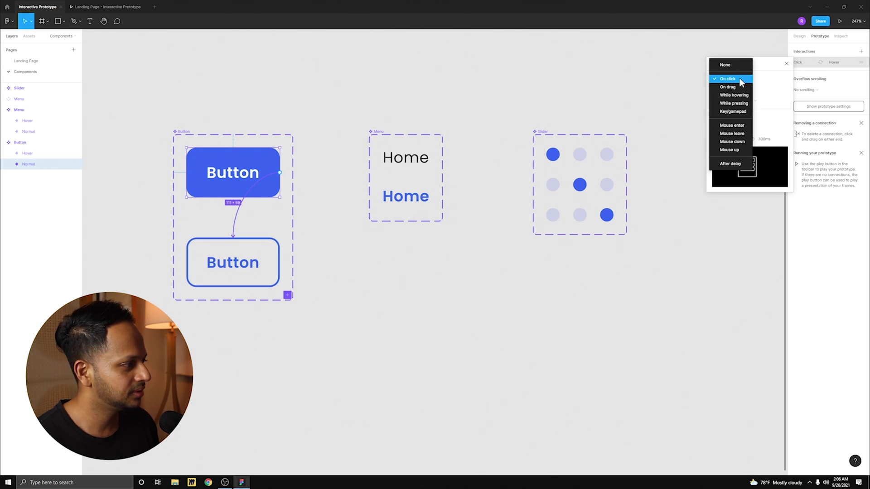
pyautogui.click(742, 127)
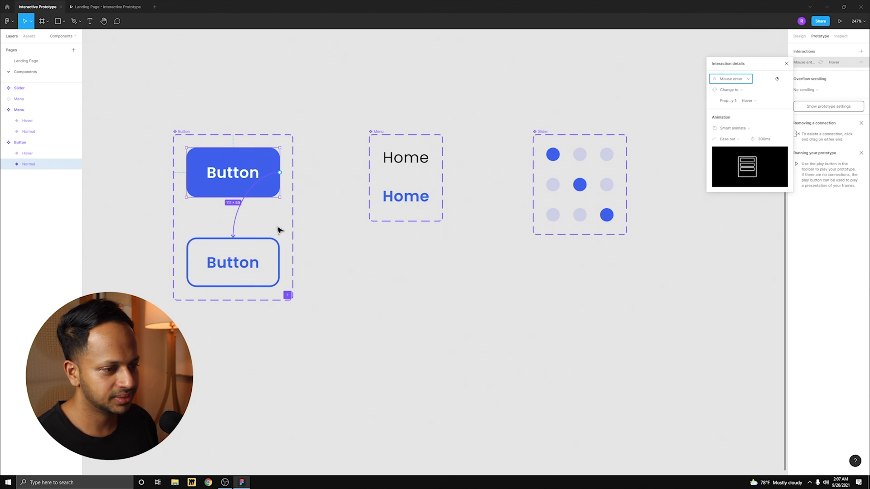
pyautogui.click(263, 246)
pyautogui.moveTo(279, 263); pyautogui.dragTo(268, 181)
pyautogui.click(734, 83)
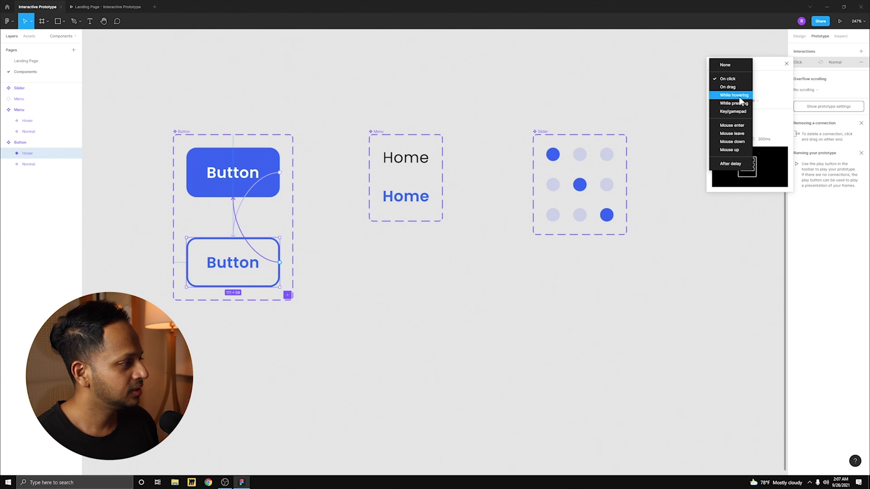
pyautogui.click(743, 134)
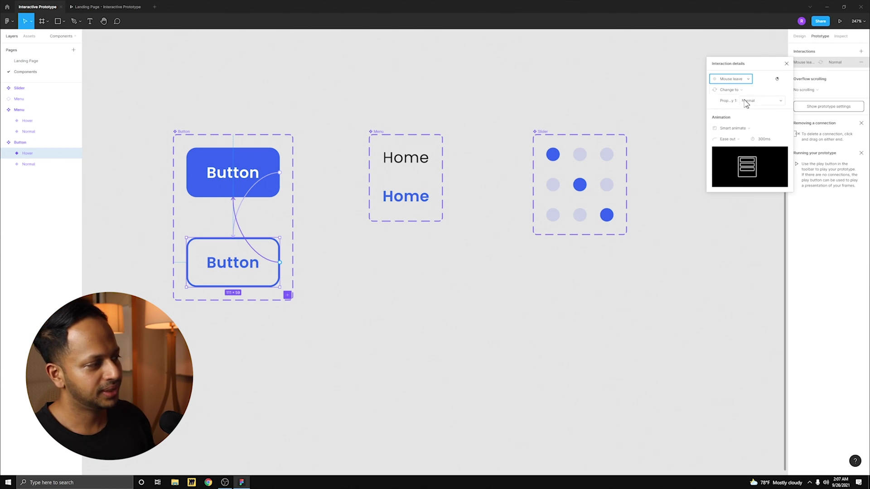
# - Open the running Landing Page prototype, then open and dismiss the Login pop-up
pyautogui.click(159, 73)
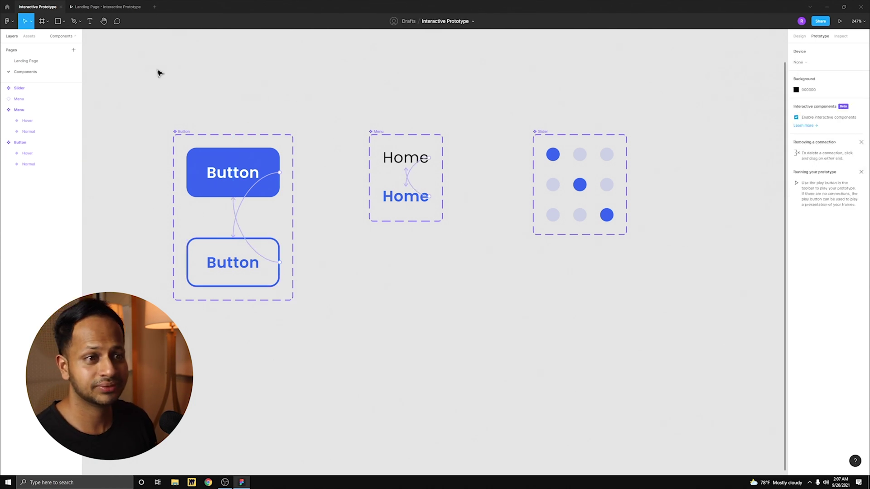
pyautogui.click(115, 9)
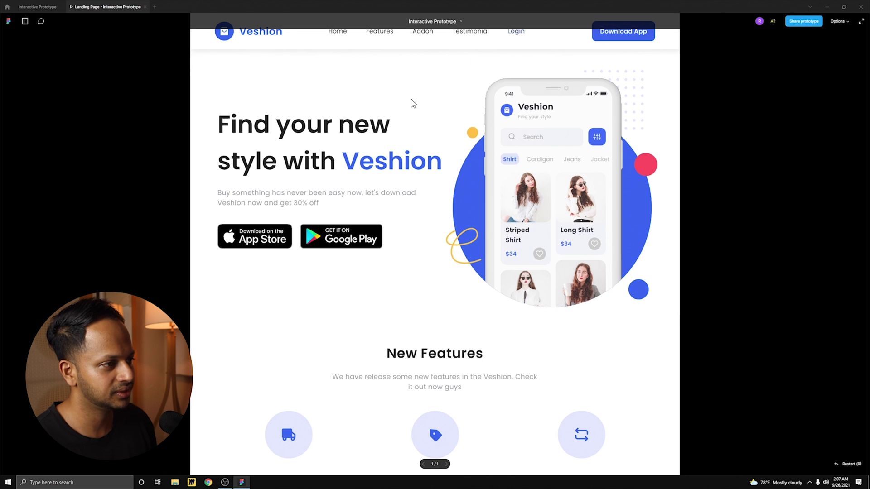
pyautogui.scroll(-8, 410, 99)
pyautogui.click(509, 36)
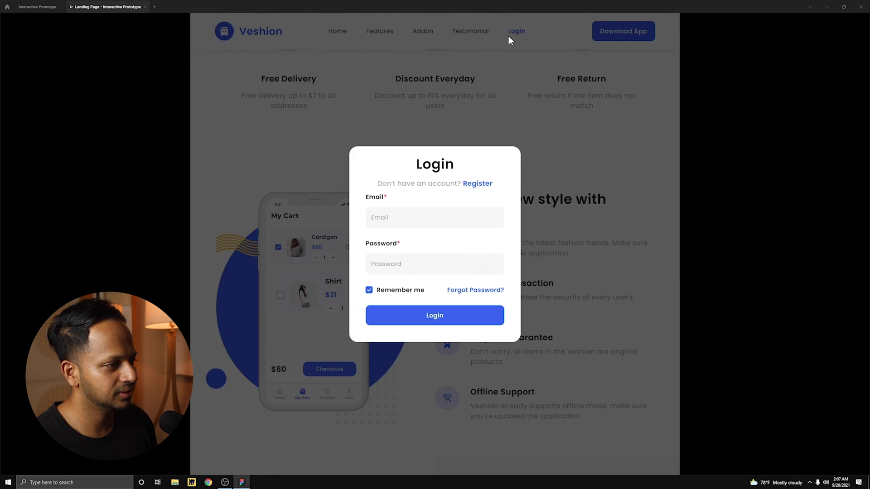
pyautogui.click(502, 94)
# - Jump to the Features section, reopen and close the Login pop-up, and scroll through the page
pyautogui.scroll(-3, 426, 136)
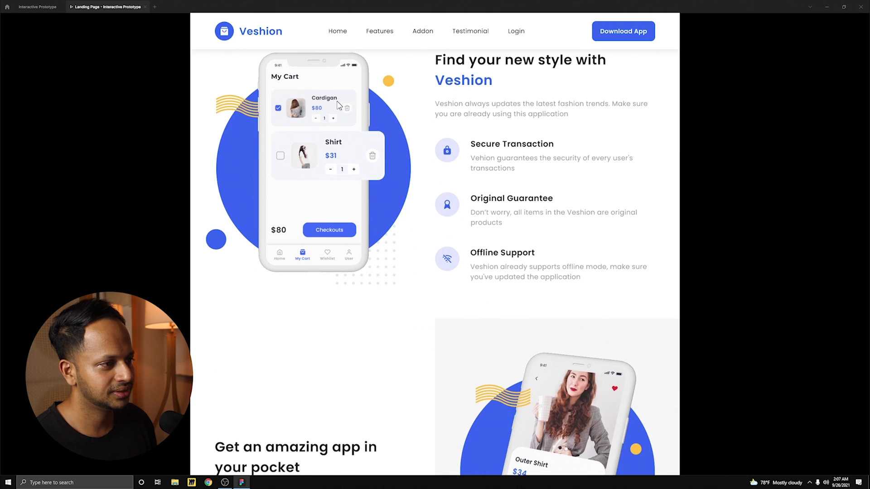
pyautogui.click(371, 32)
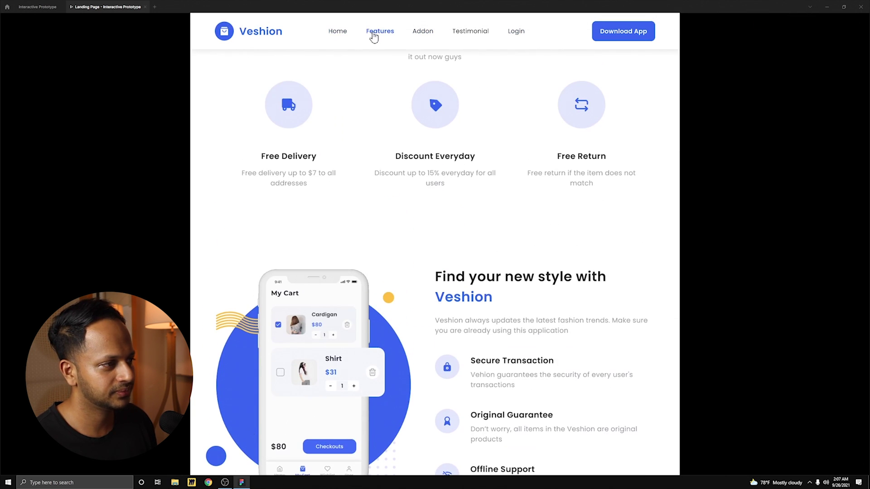
pyautogui.click(517, 34)
pyautogui.click(468, 100)
pyautogui.scroll(5, 313, 103)
pyautogui.scroll(-6, 348, 130)
pyautogui.scroll(-10, 401, 149)
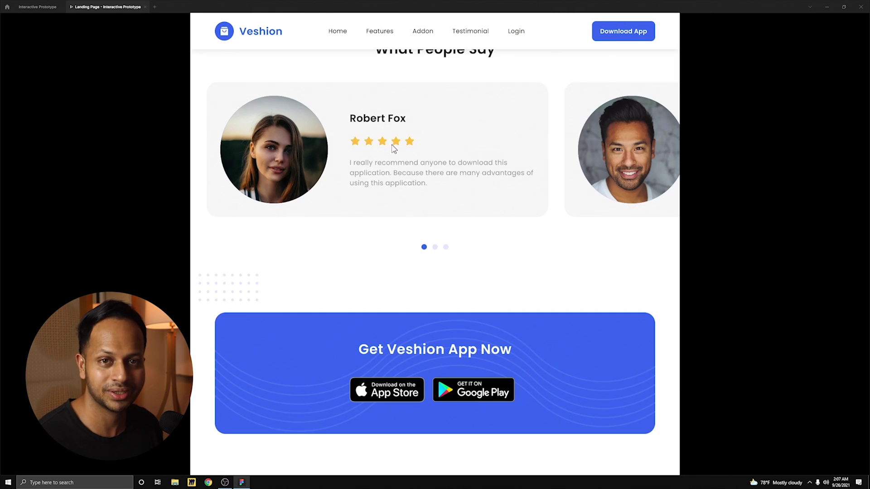
pyautogui.scroll(8, 393, 148)
pyautogui.scroll(5, 331, 131)
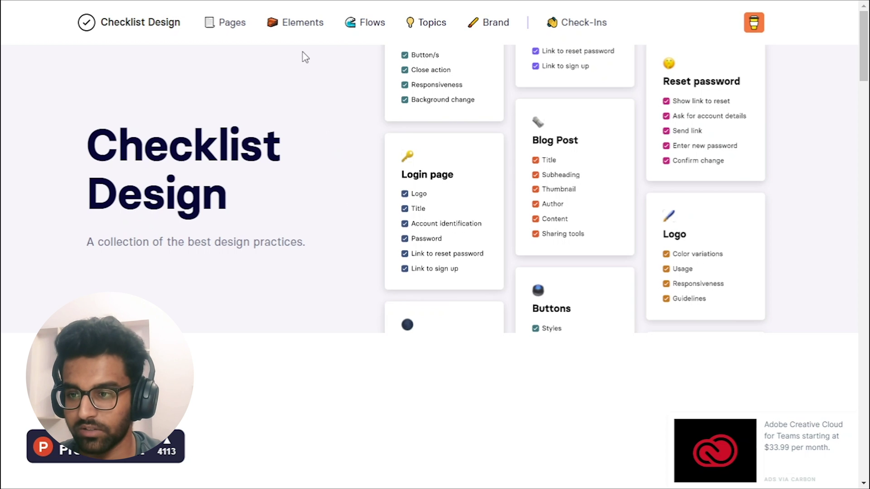
# - Open Elements and scroll to the element cards such as Avatar, Badge, Button and Card
pyautogui.click(295, 25)
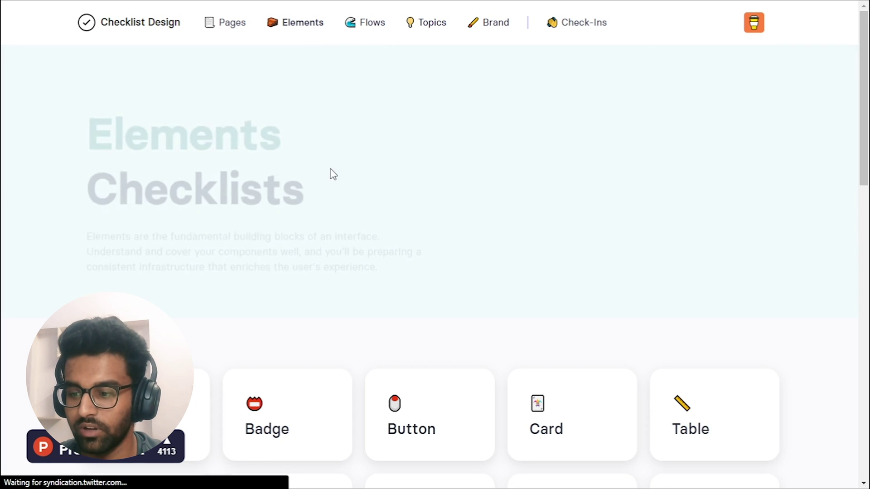
pyautogui.scroll(-6, 333, 174)
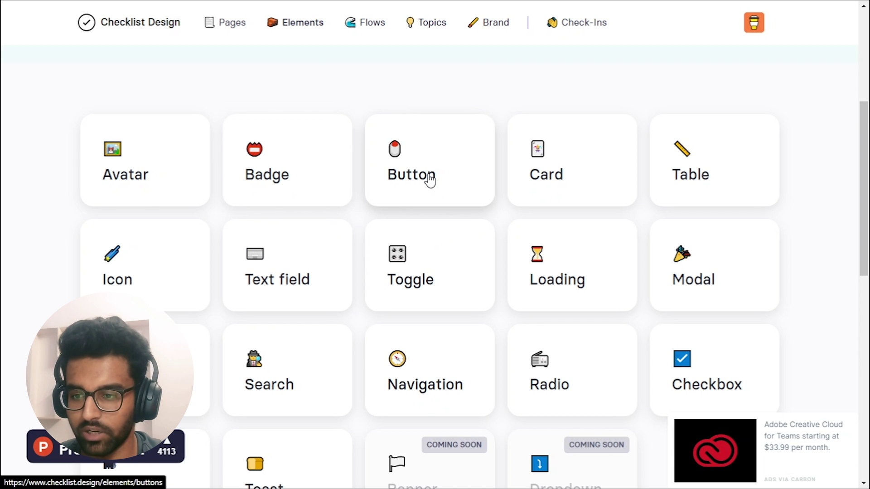
# - Open the Button element checklist and scroll down through its items
pyautogui.click(430, 180)
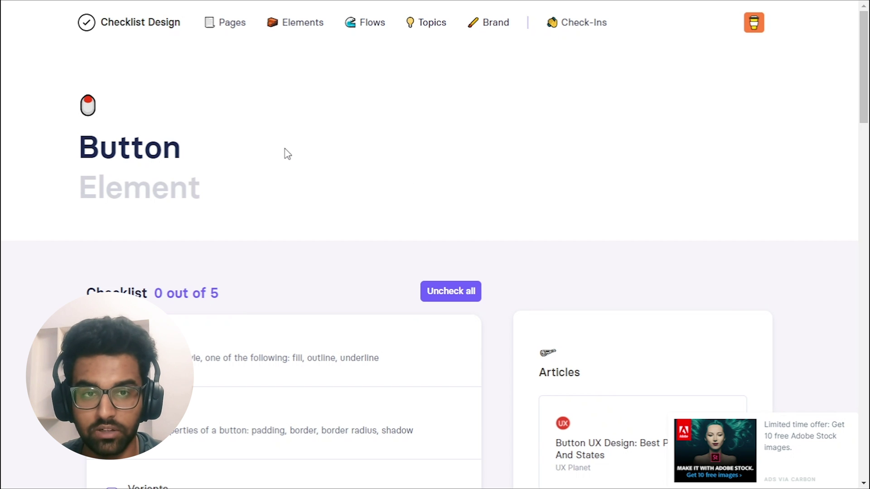
pyautogui.scroll(-4, 287, 154)
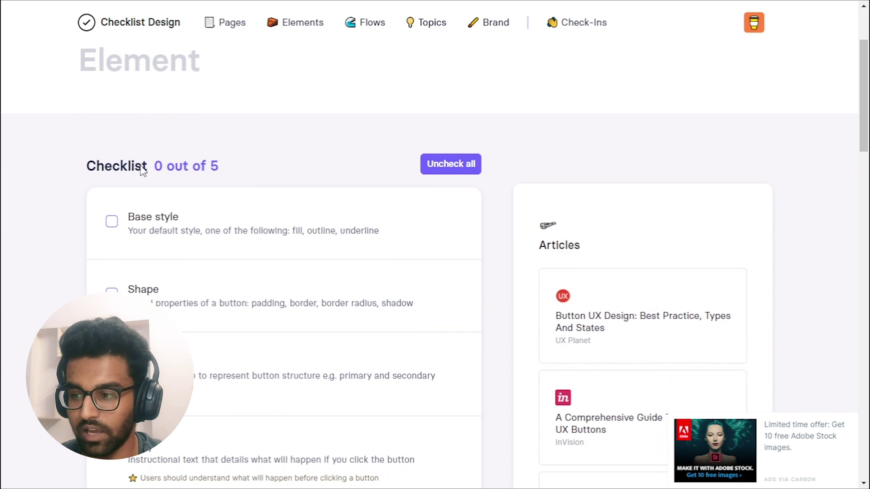
pyautogui.scroll(-2, 204, 104)
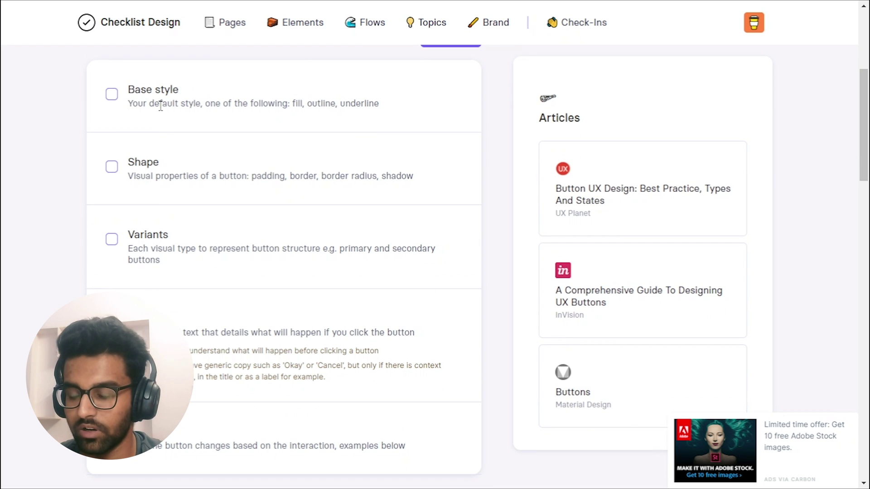
pyautogui.scroll(-2, 318, 118)
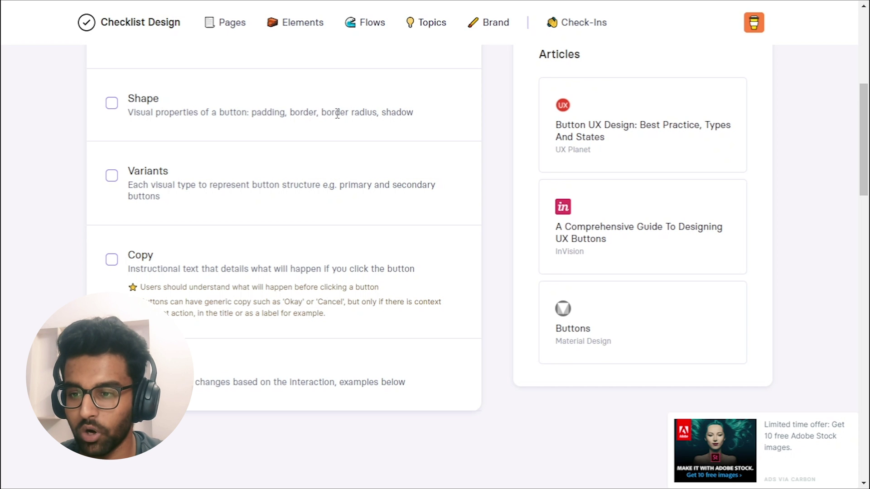
pyautogui.scroll(-2, 213, 144)
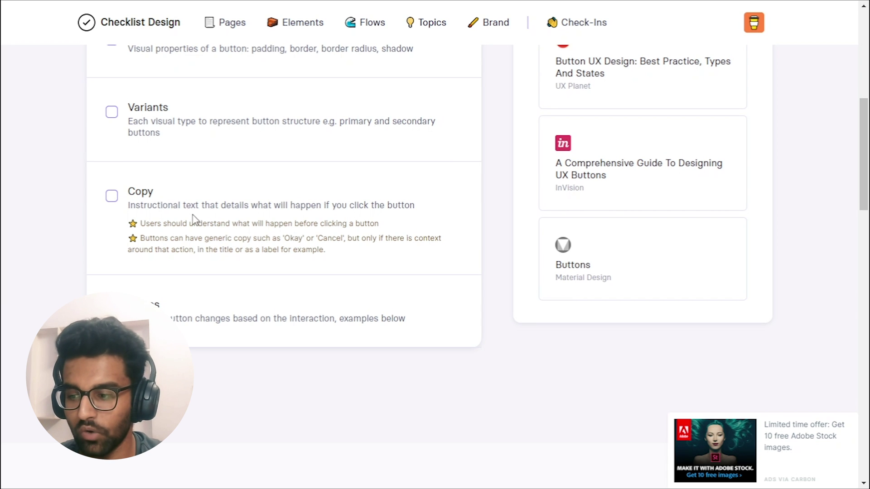
# - Tick the Variants, Shape and Base style checklist items
pyautogui.click(111, 117)
pyautogui.scroll(4, 117, 155)
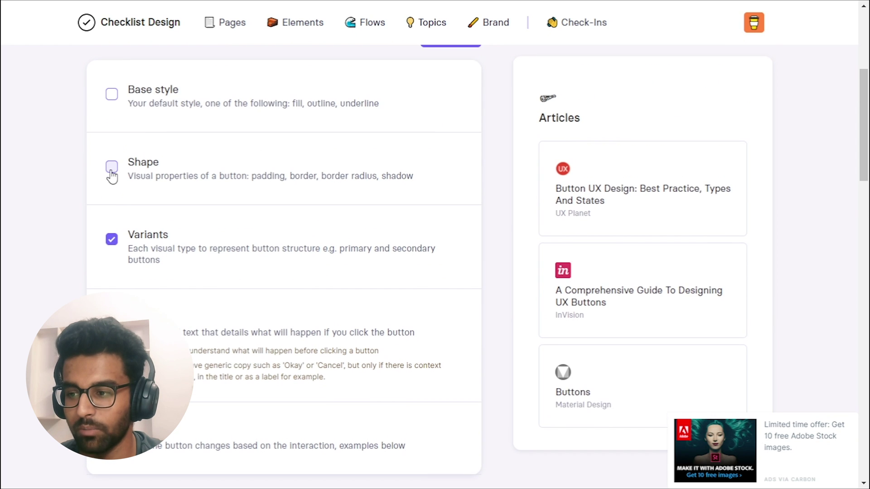
pyautogui.click(111, 167)
pyautogui.click(112, 94)
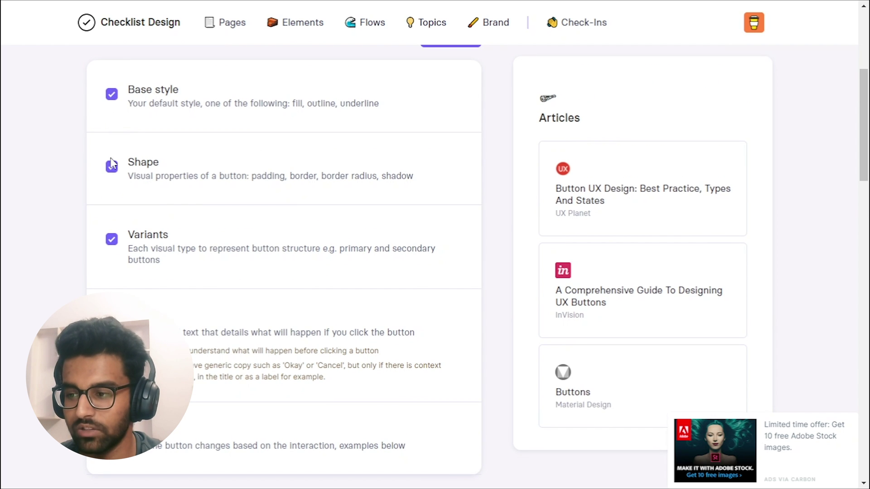
pyautogui.scroll(-4, 188, 167)
pyautogui.scroll(2, 185, 125)
pyautogui.scroll(-4, 158, 202)
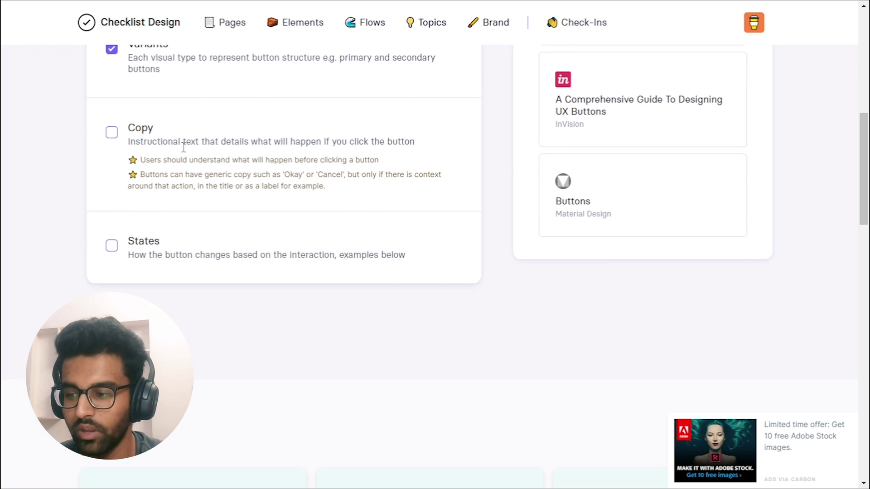
pyautogui.scroll(-4, 226, 170)
pyautogui.scroll(-6, 226, 171)
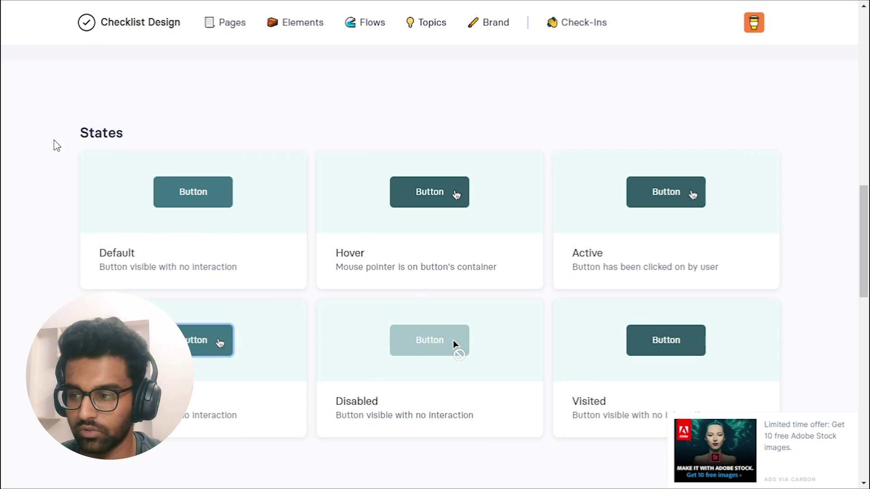
# - Review the States section, then use Uncheck all to reset the checklist to 0 out of 5
pyautogui.moveTo(124, 133); pyautogui.dragTo(81, 132)
pyautogui.click(166, 130)
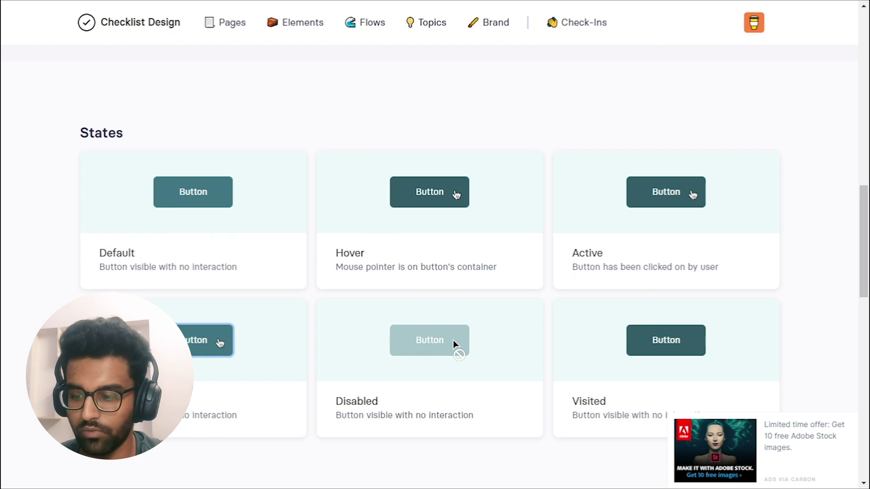
pyautogui.scroll(-1, 602, 349)
pyautogui.scroll(4, 589, 348)
pyautogui.scroll(8, 589, 347)
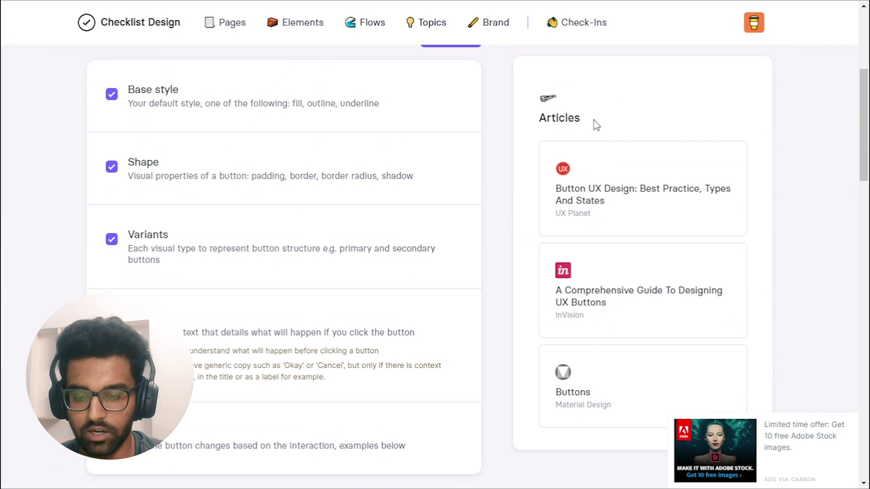
pyautogui.scroll(-1, 596, 126)
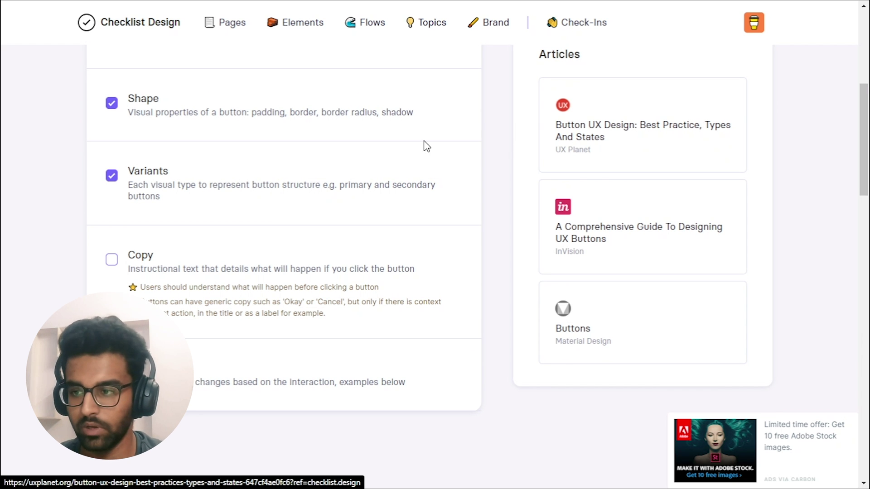
pyautogui.scroll(7, 423, 146)
pyautogui.click(451, 292)
# - Open the Pages overview, choose the 404 Page checklist and scroll through its items
pyautogui.click(227, 28)
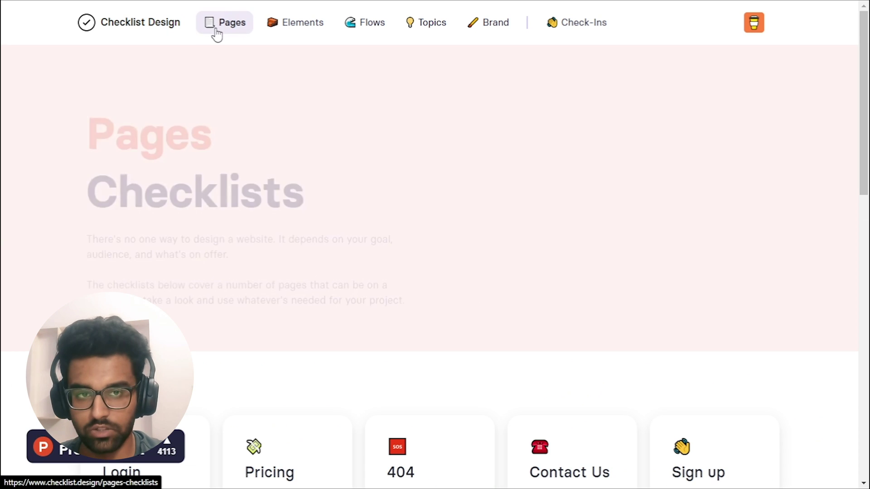
pyautogui.scroll(-3, 347, 140)
pyautogui.scroll(-4, 281, 184)
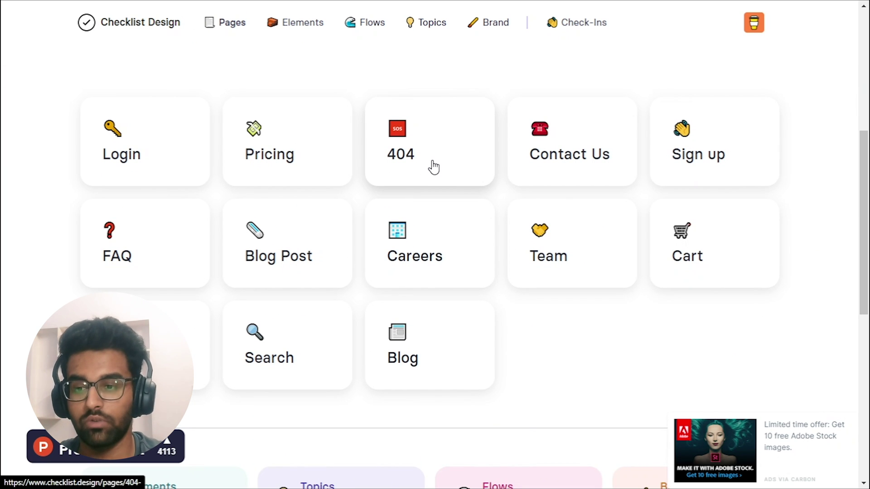
pyautogui.click(434, 167)
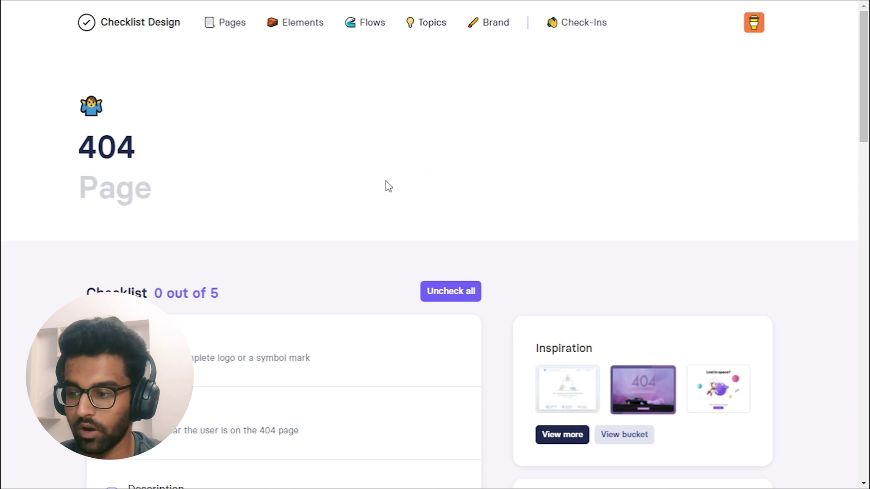
pyautogui.scroll(-3, 381, 187)
pyautogui.scroll(-1, 112, 161)
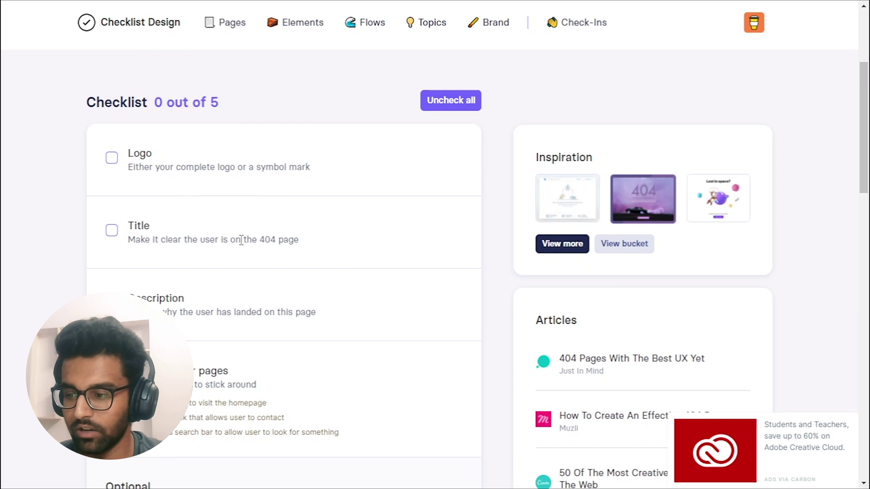
pyautogui.scroll(-1, 135, 233)
pyautogui.scroll(-2, 142, 209)
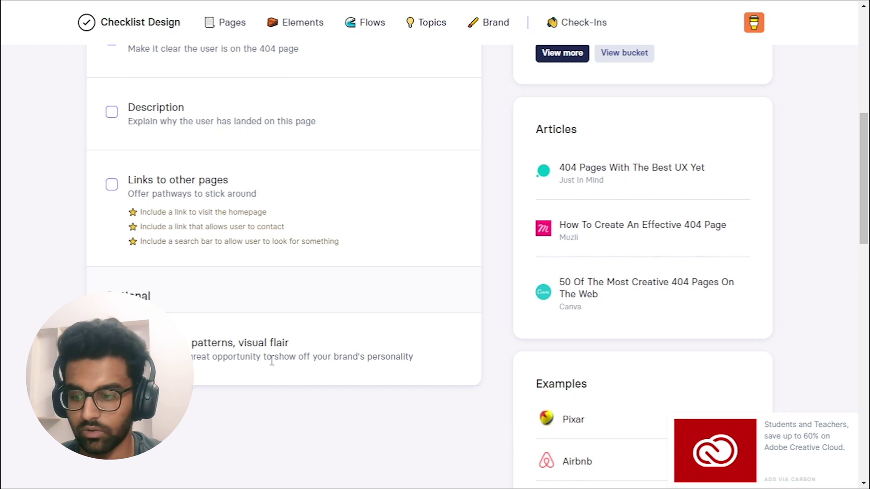
# - Read through the 404 checklist's Articles and Examples such as Pixar, Airbnb and MailChimp
pyautogui.moveTo(271, 357); pyautogui.dragTo(320, 358)
pyautogui.click(356, 360)
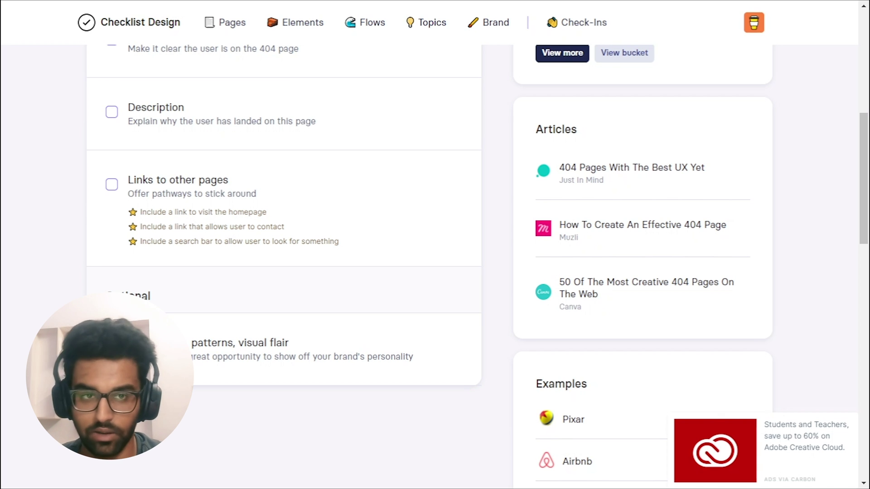
pyautogui.scroll(6, 415, 282)
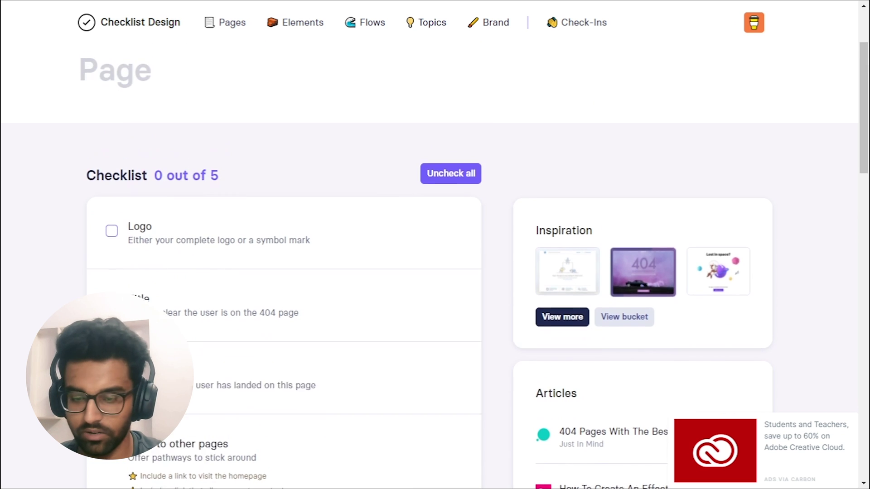
pyautogui.scroll(-2, 415, 282)
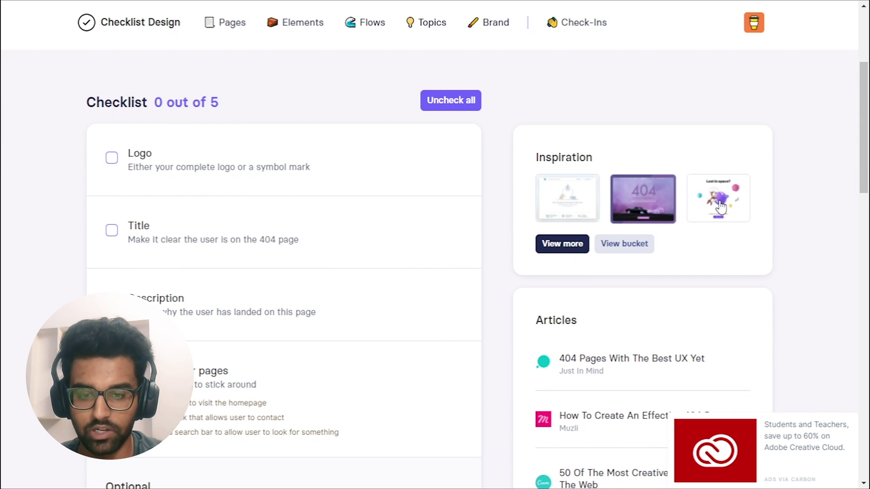
pyautogui.scroll(-4, 654, 210)
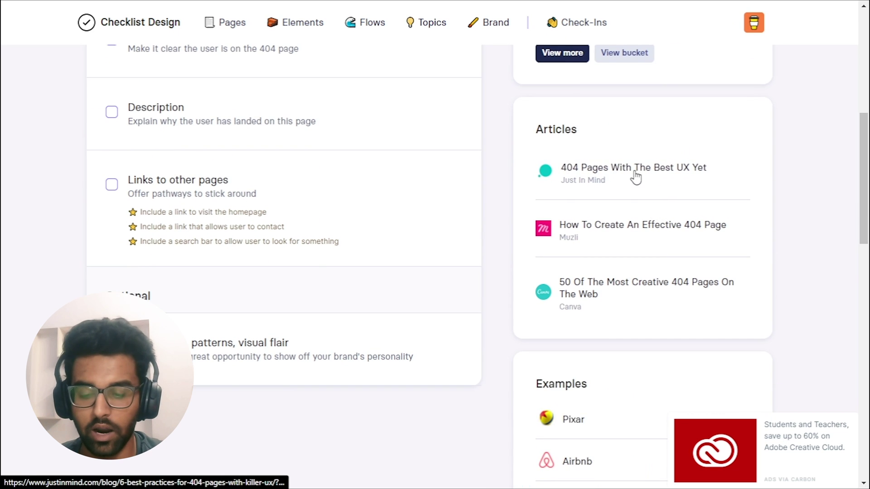
pyautogui.scroll(-3, 598, 204)
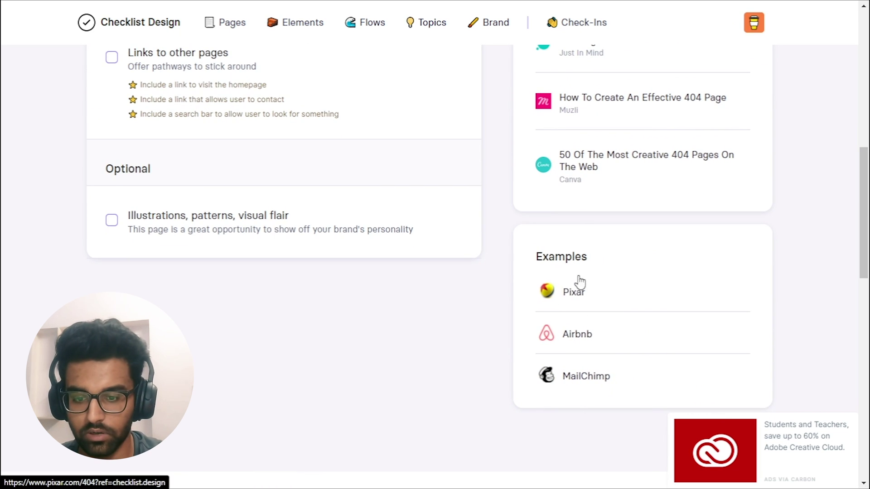
pyautogui.scroll(4, 592, 258)
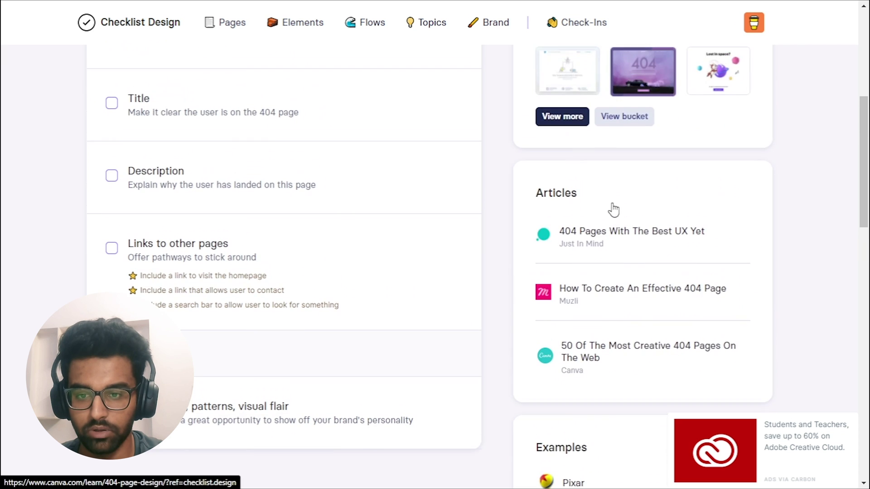
pyautogui.scroll(4, 603, 211)
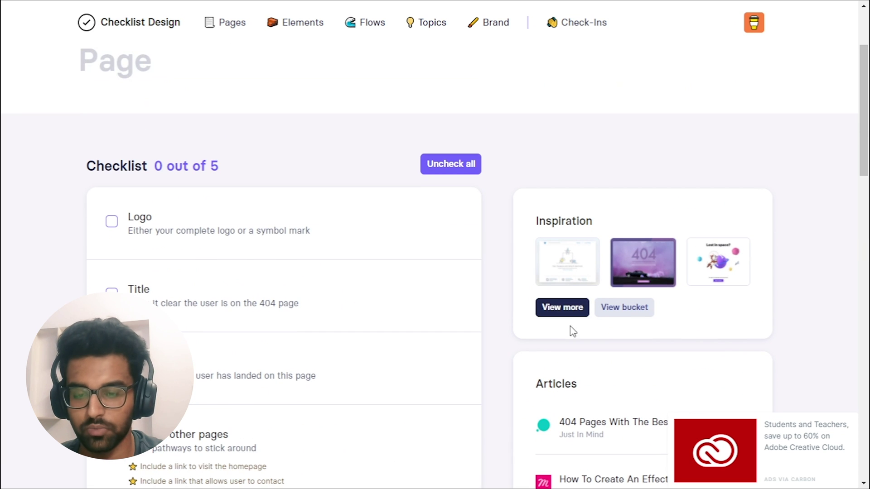
# - Return to the Checklist Design home page via its logo
pyautogui.click(155, 32)
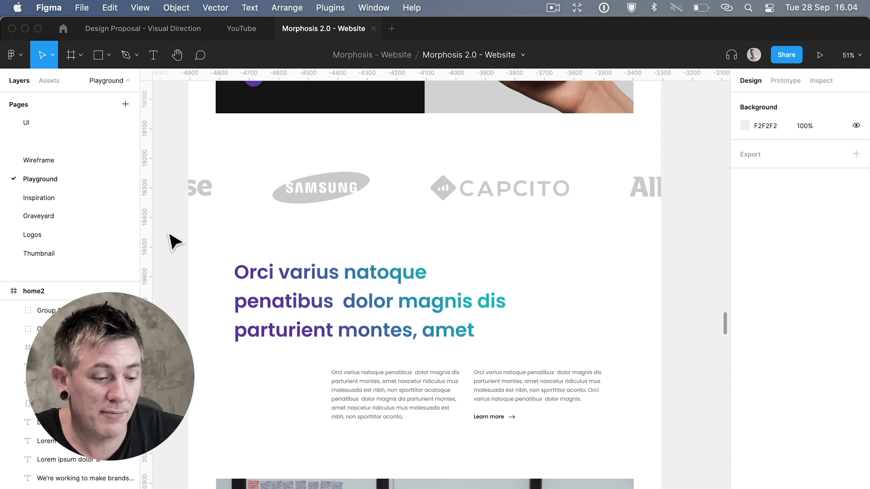
# - Select the Orci varius gradient heading, then bring up Safari's Tardix Fund Pinterest pin
pyautogui.click(287, 280)
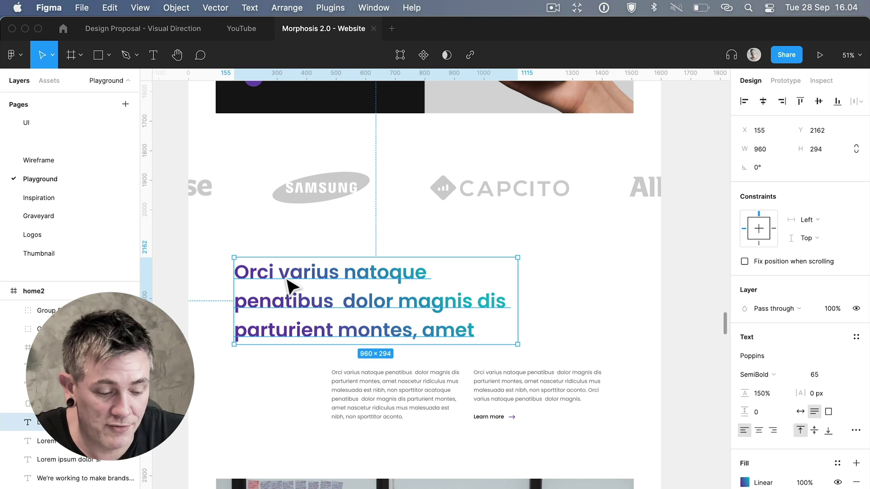
pyautogui.press('super+Tab')
pyautogui.press('super+Tab')
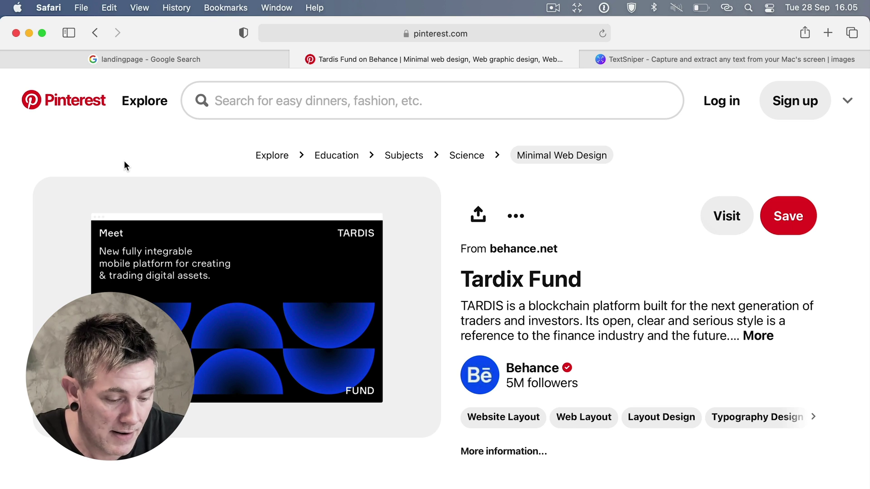
# - Capture the 'New fully integrable mobile platform' text from the Tardix Fund image with TextSniper
pyautogui.press('super+shift+2')
pyautogui.moveTo(96, 244); pyautogui.dragTo(244, 290)
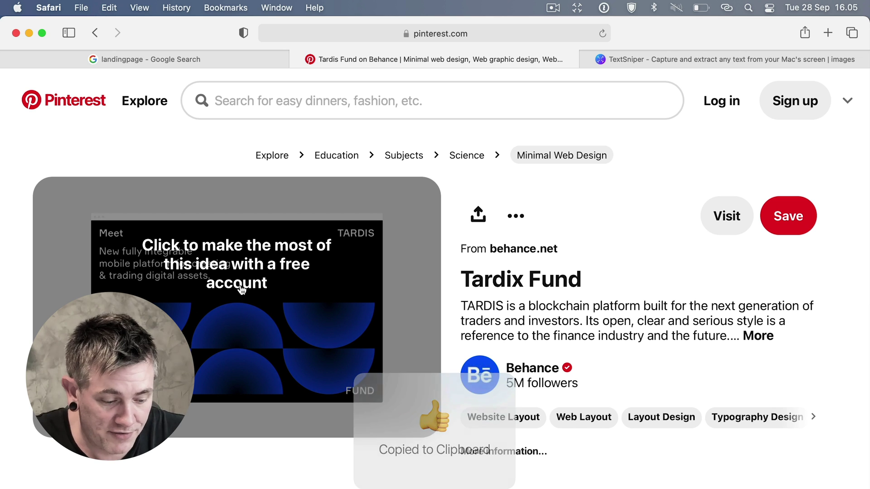
# - Paste the captured text over the Morphosis 2.0 gradient heading, replacing the Orci varius placeholder
pyautogui.press('super+Tab')
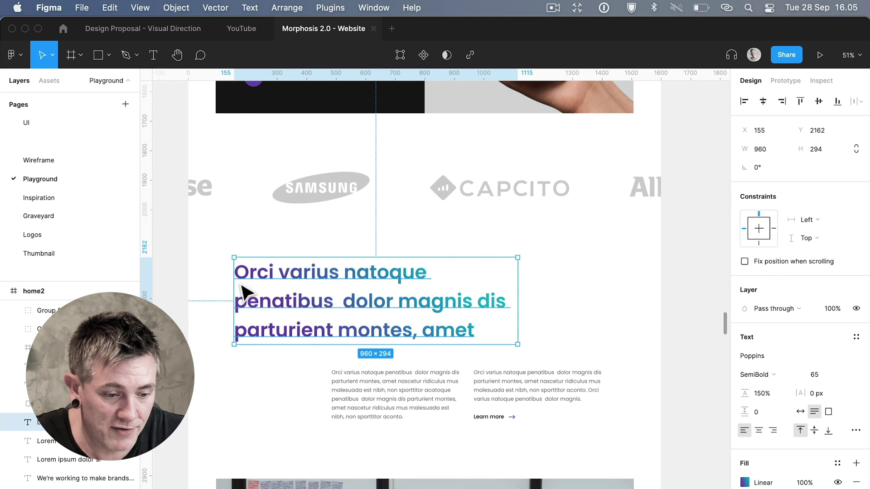
pyautogui.doubleClick(286, 299)
pyautogui.press('super+v')
pyautogui.press('Escape')
pyautogui.press('Escape')
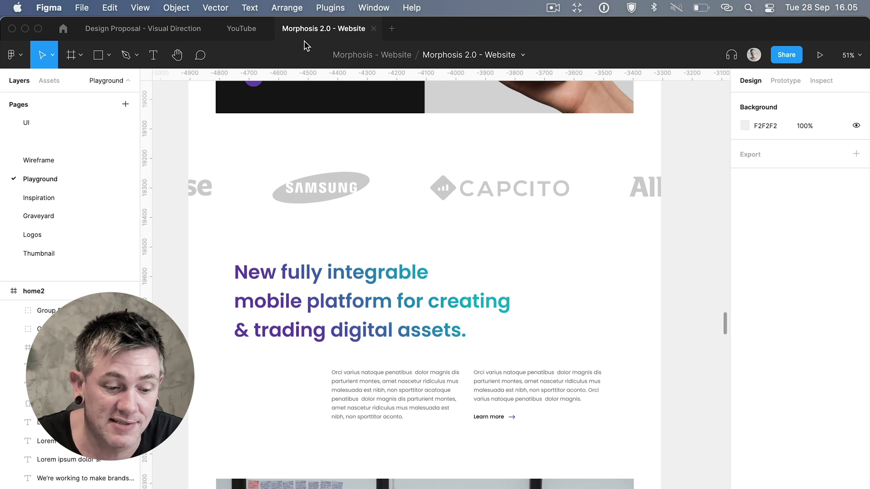
pyautogui.click(577, 8)
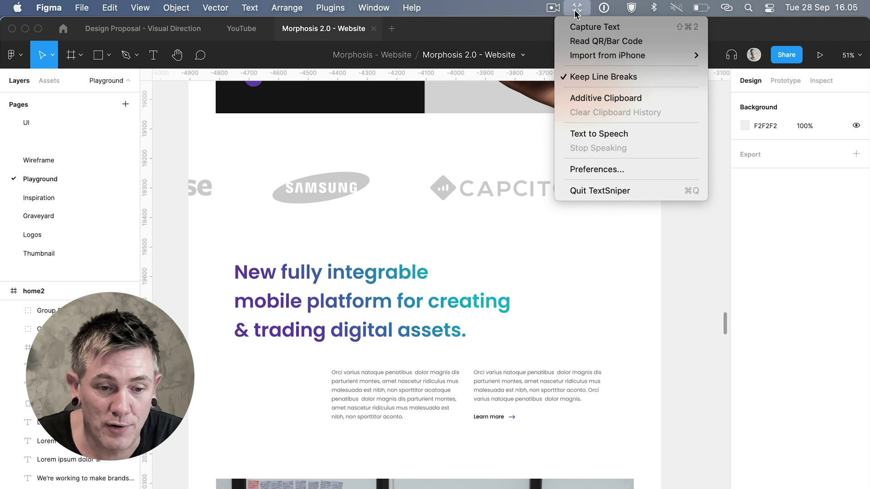
pyautogui.click(583, 170)
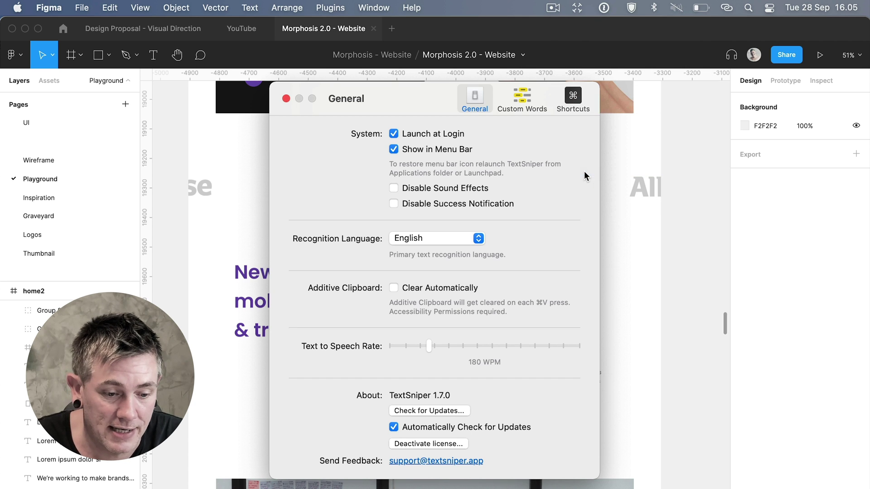
pyautogui.click(428, 236)
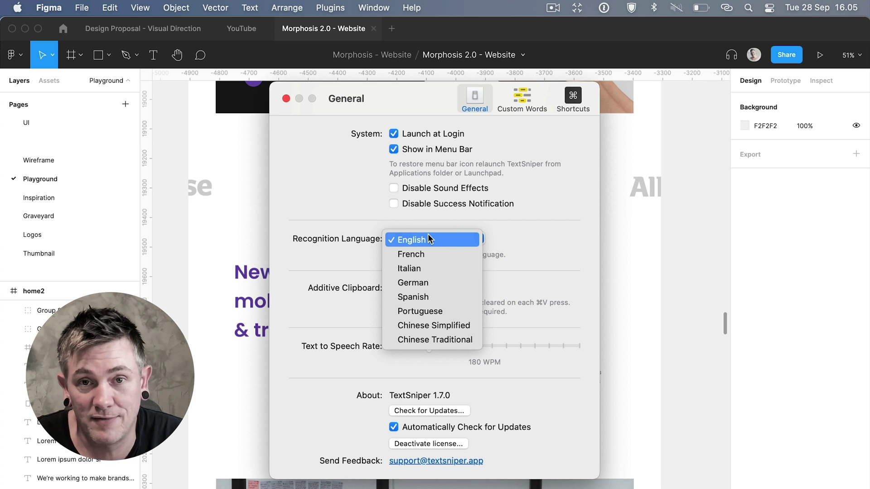
pyautogui.click(428, 236)
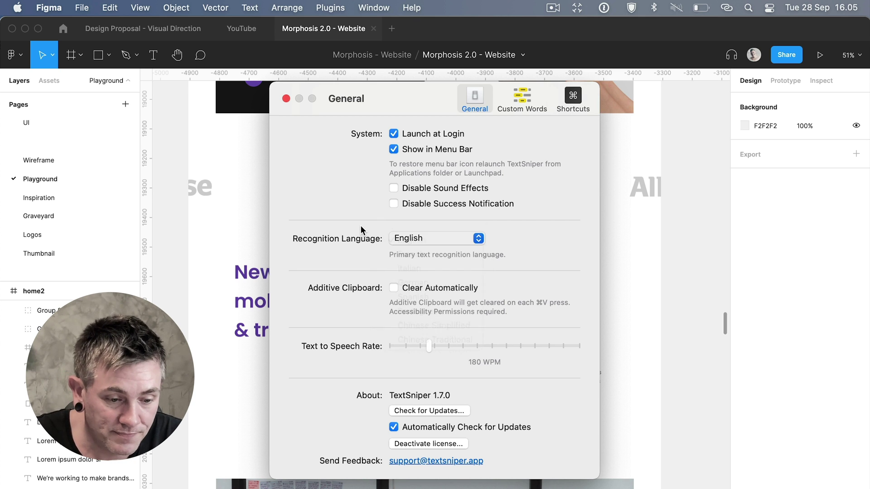
pyautogui.click(285, 98)
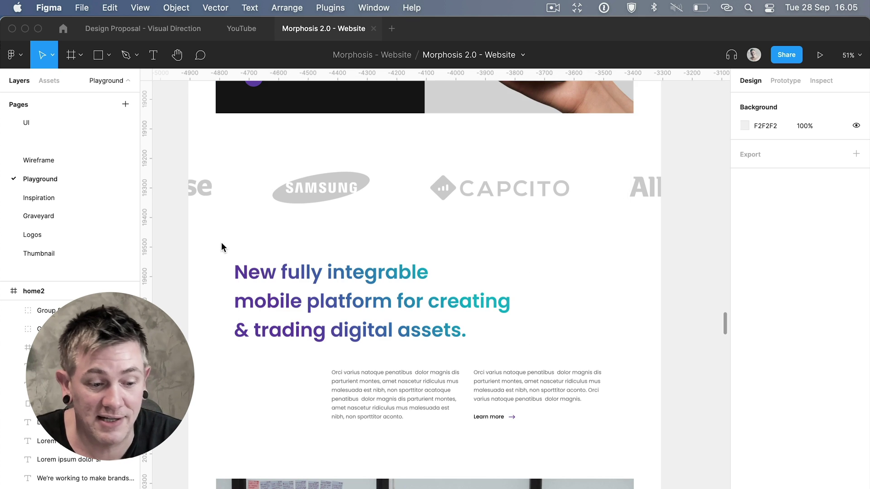